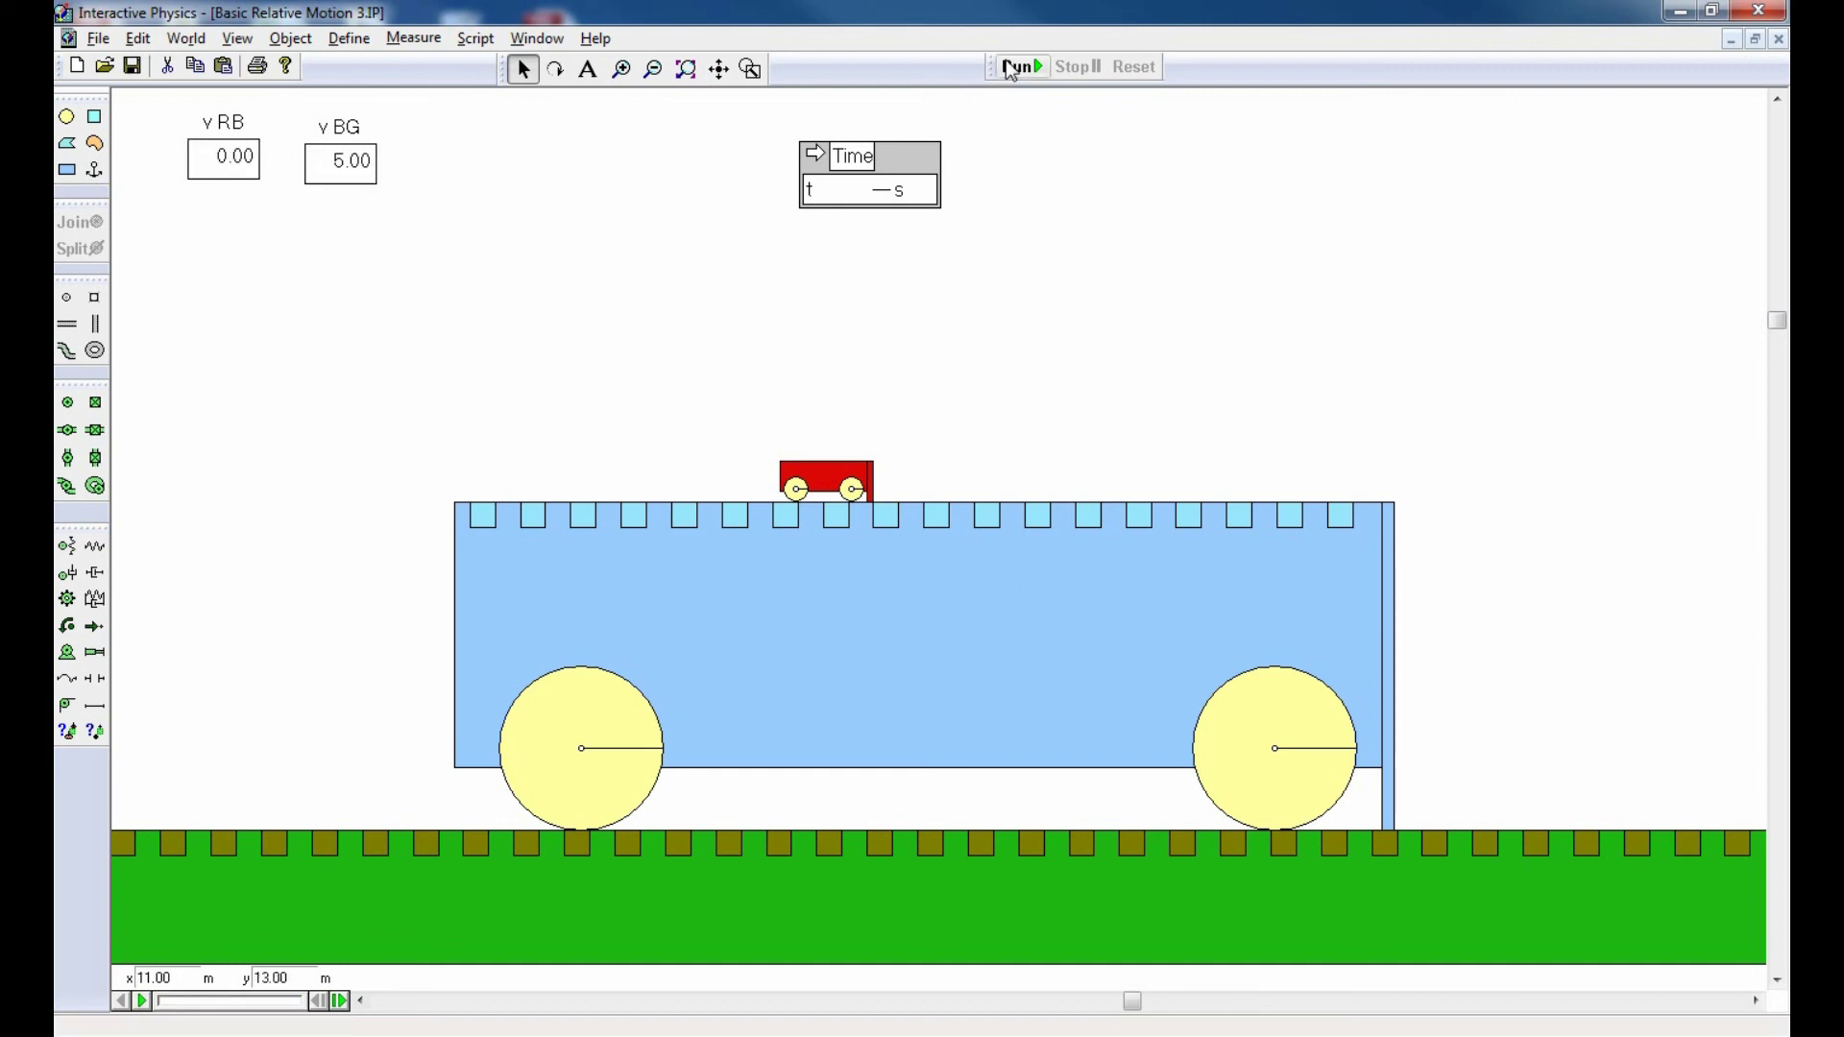
click(1019, 66)
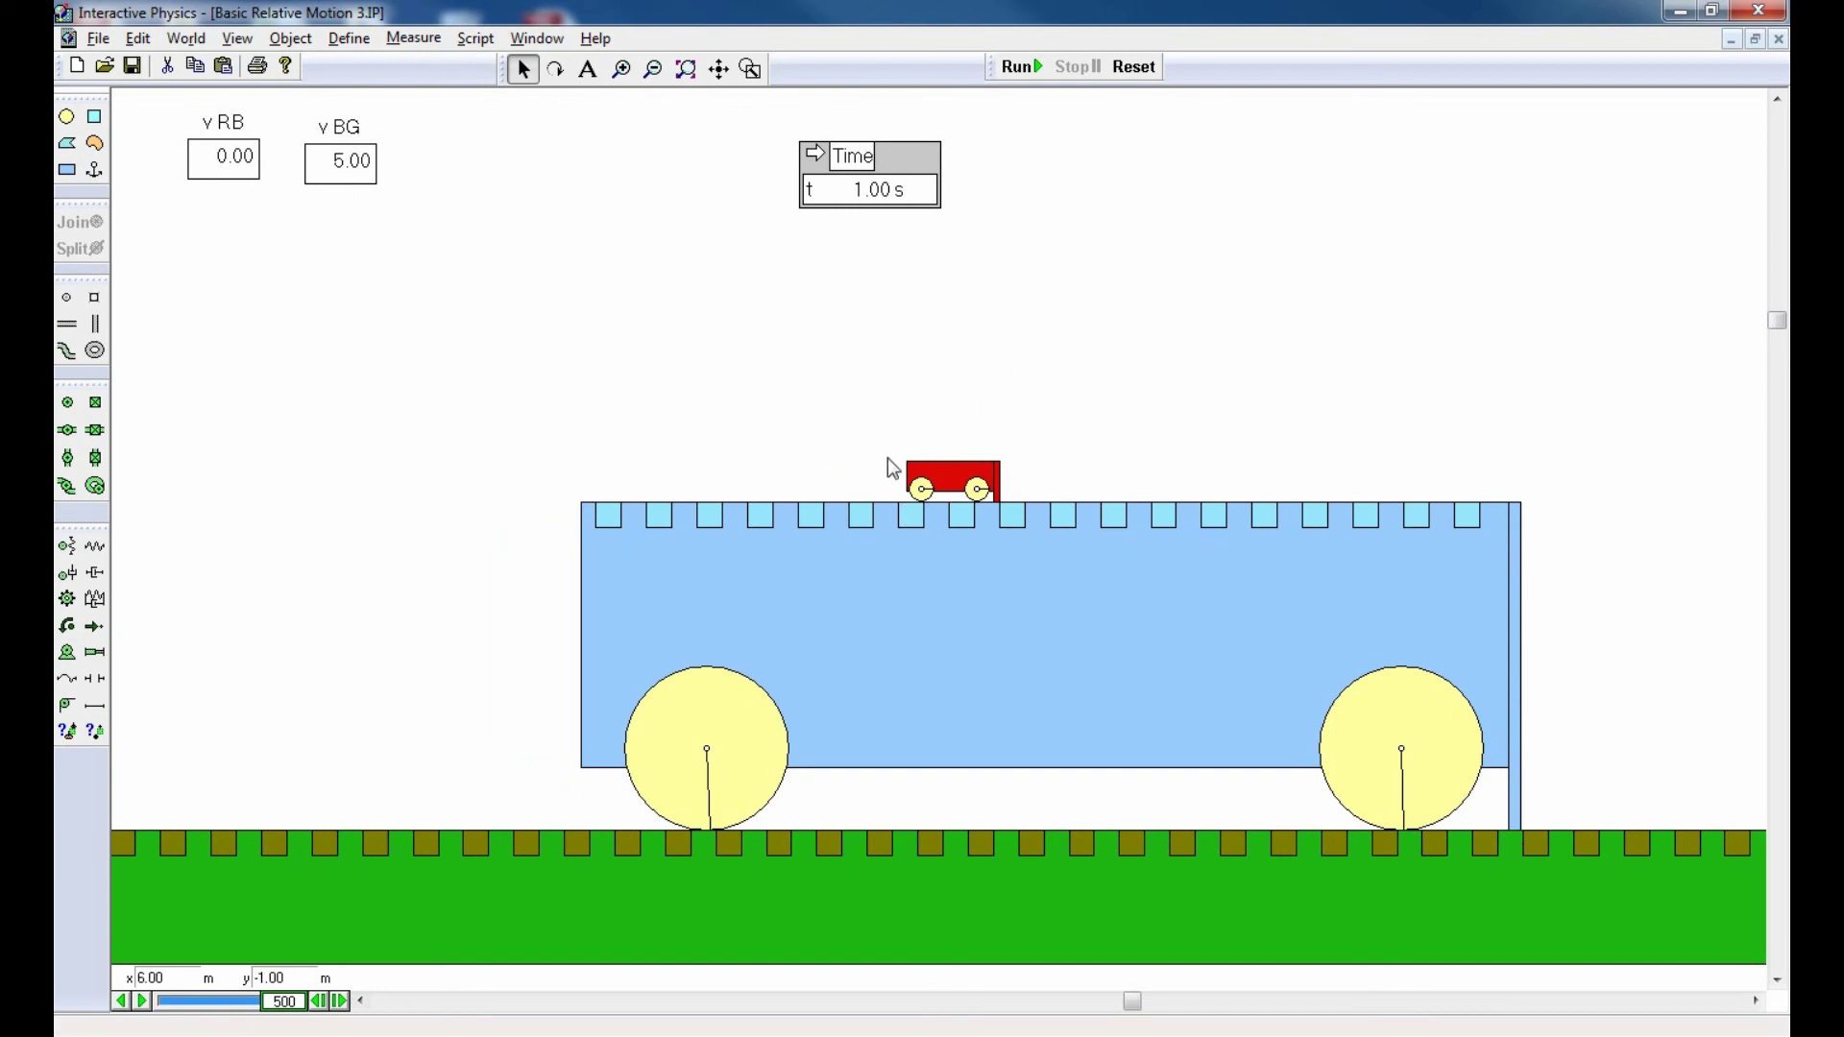
click(1130, 67)
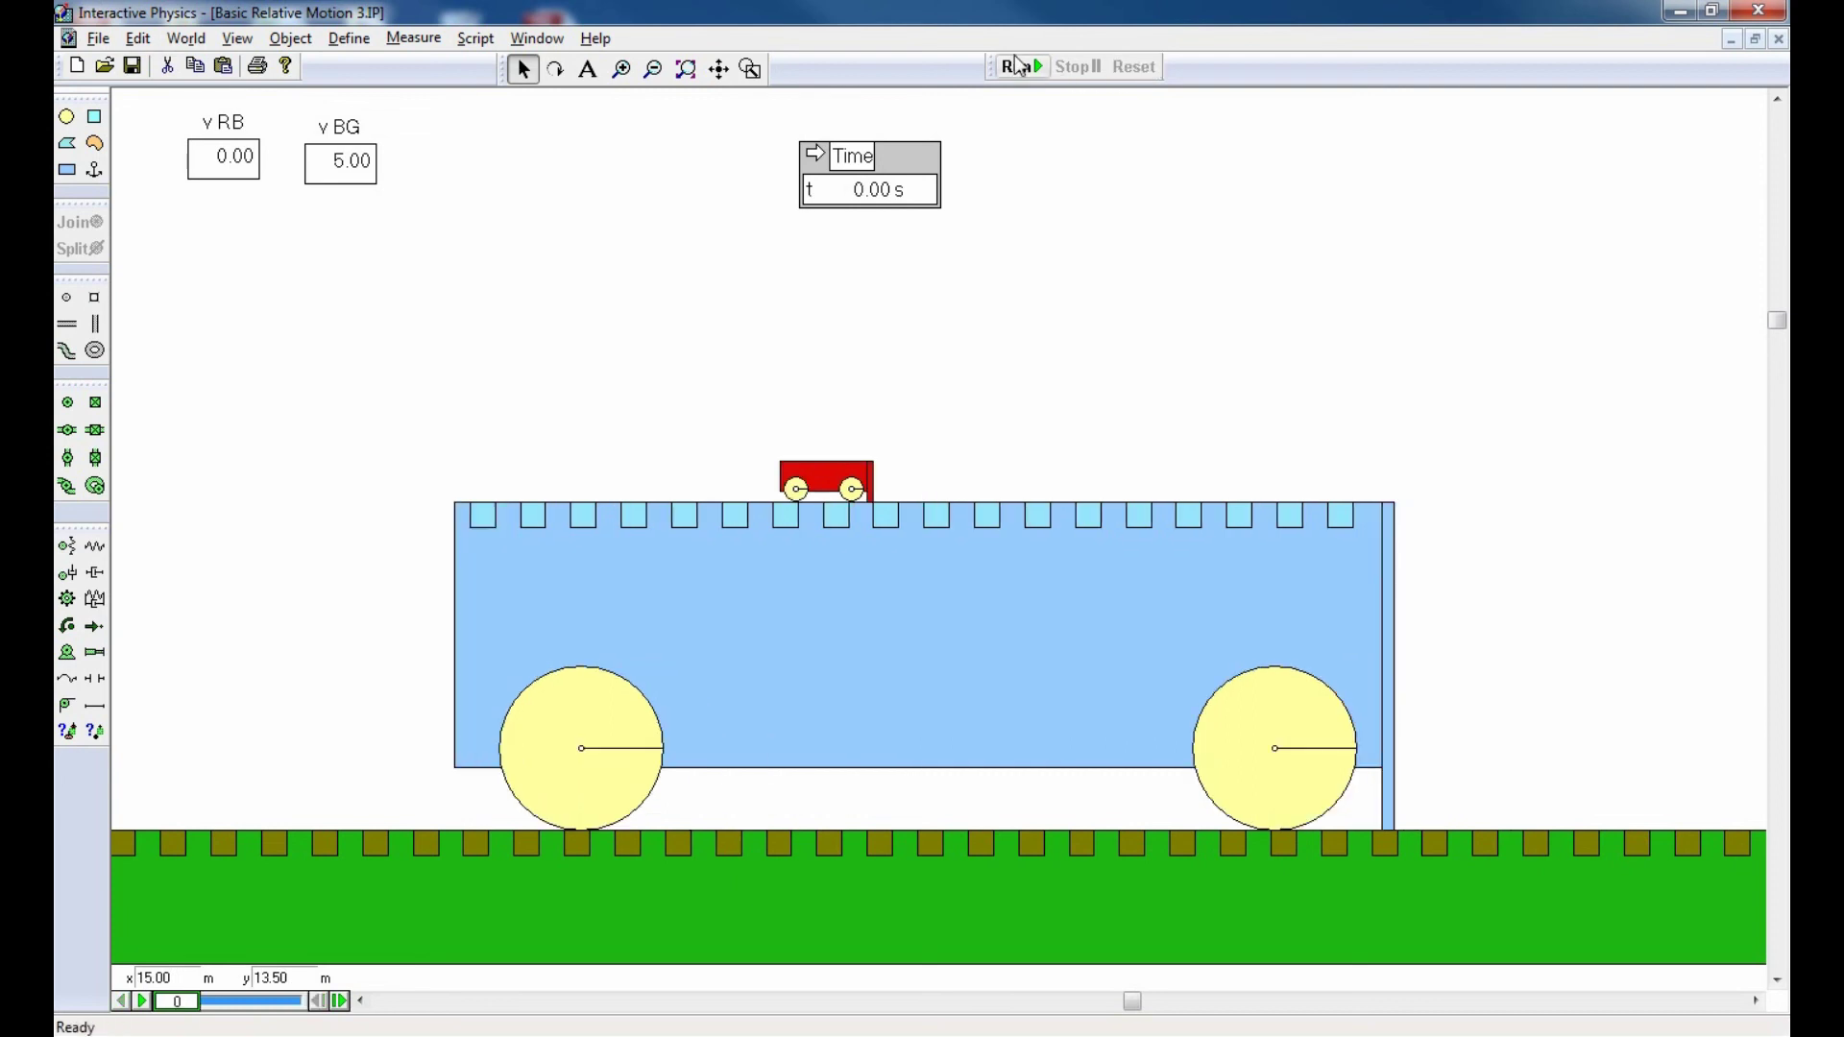
click(1020, 69)
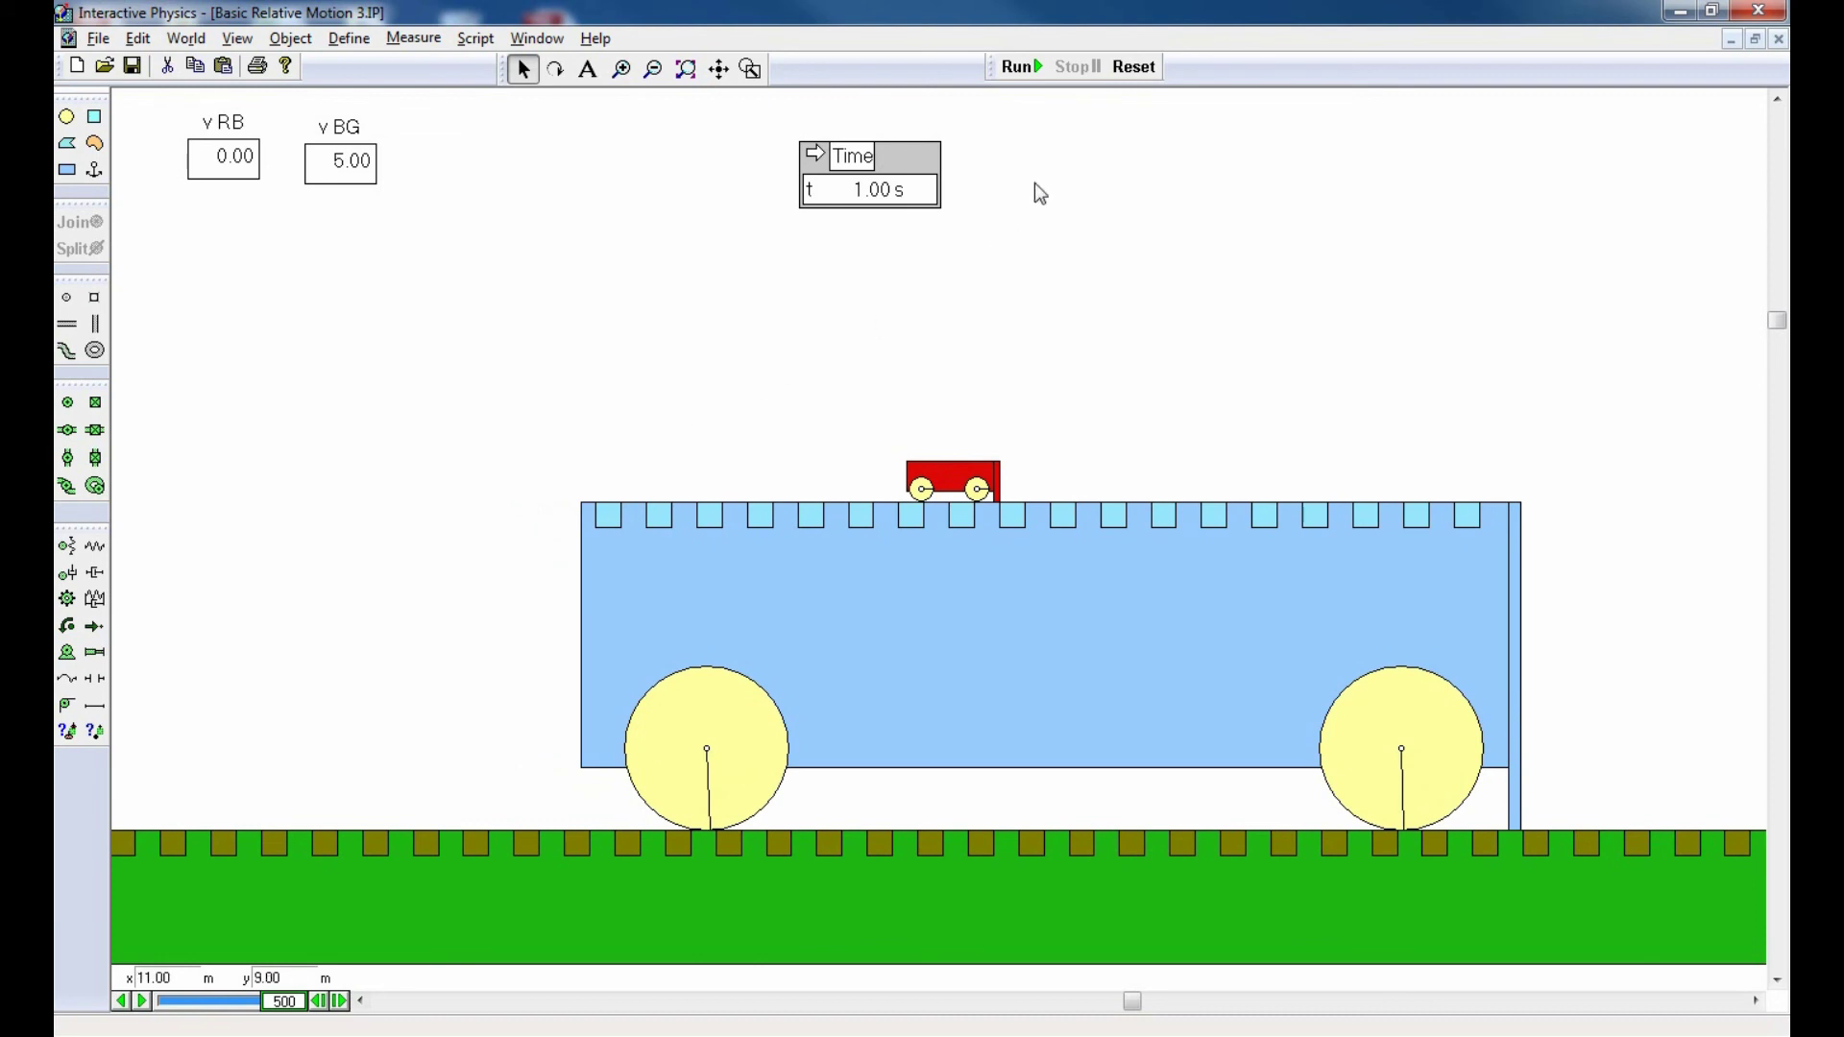
click(1134, 66)
click(1020, 66)
click(1133, 66)
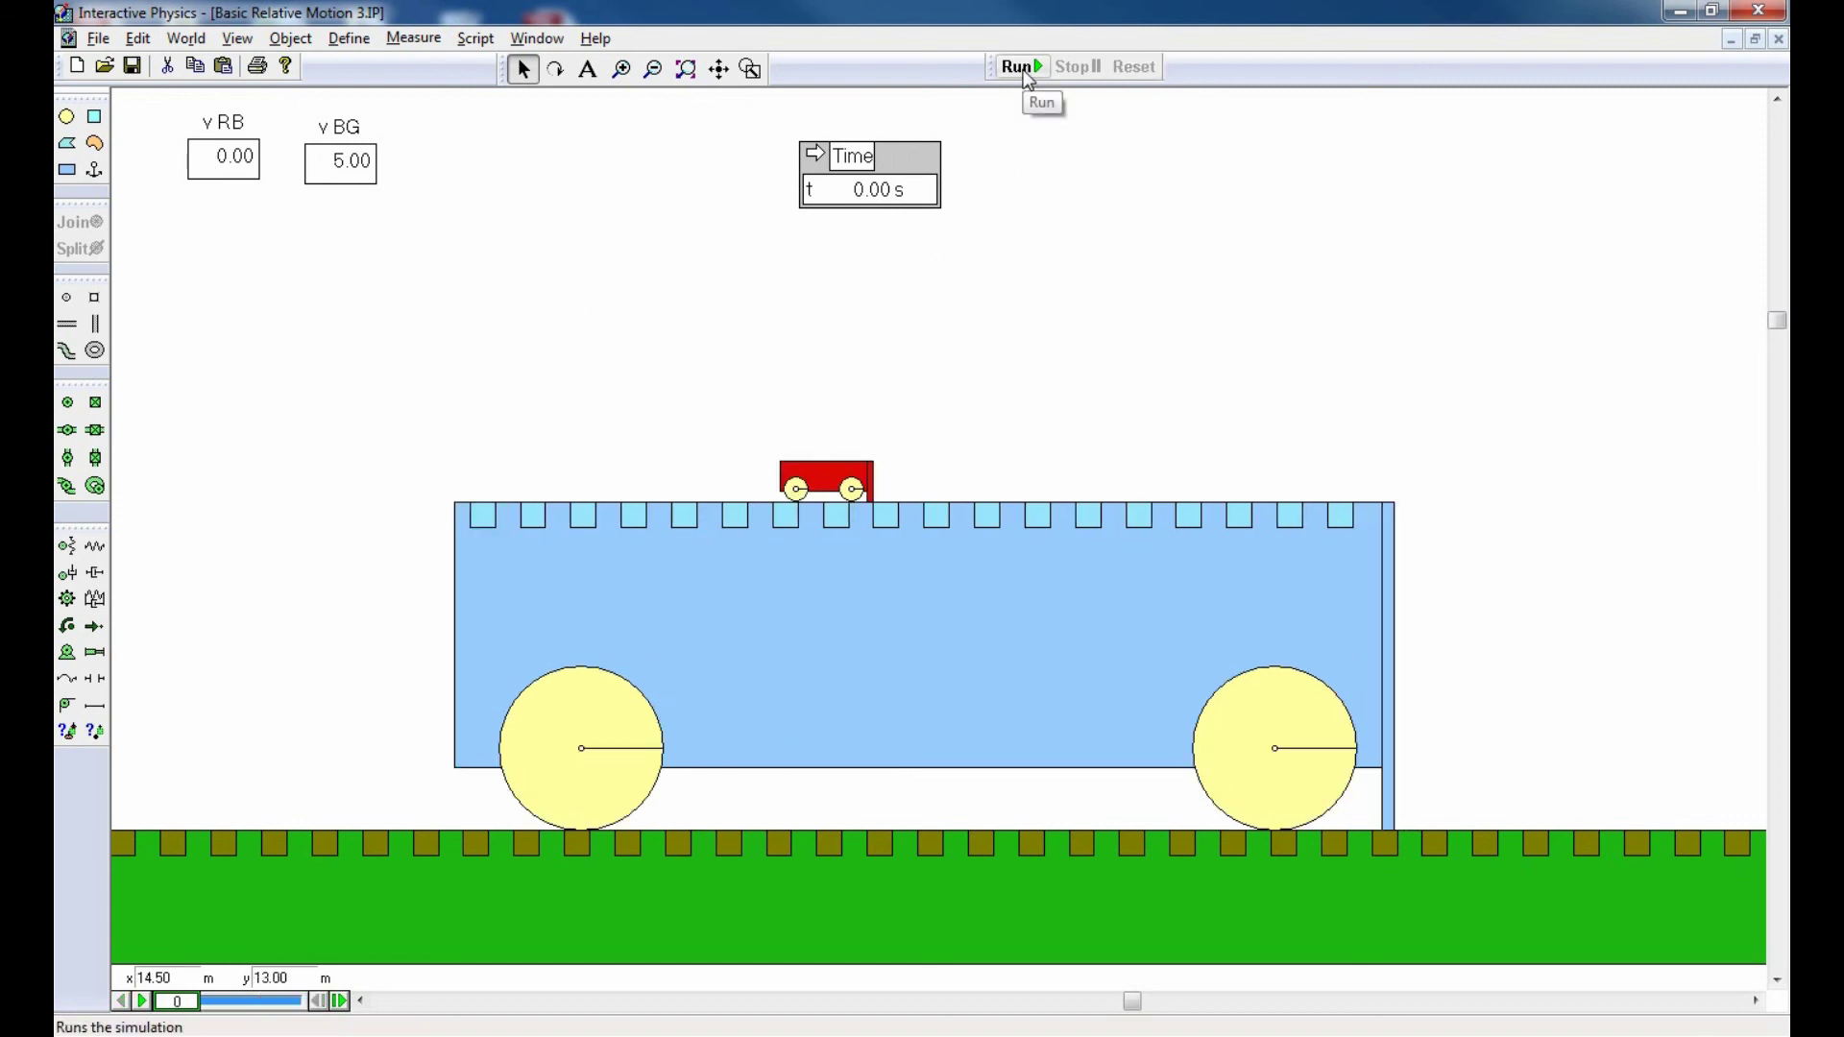
- Stretch the thin strip at the cart's front down to the ground, forming a 15.10 m × 0.50 m pole
click(871, 492)
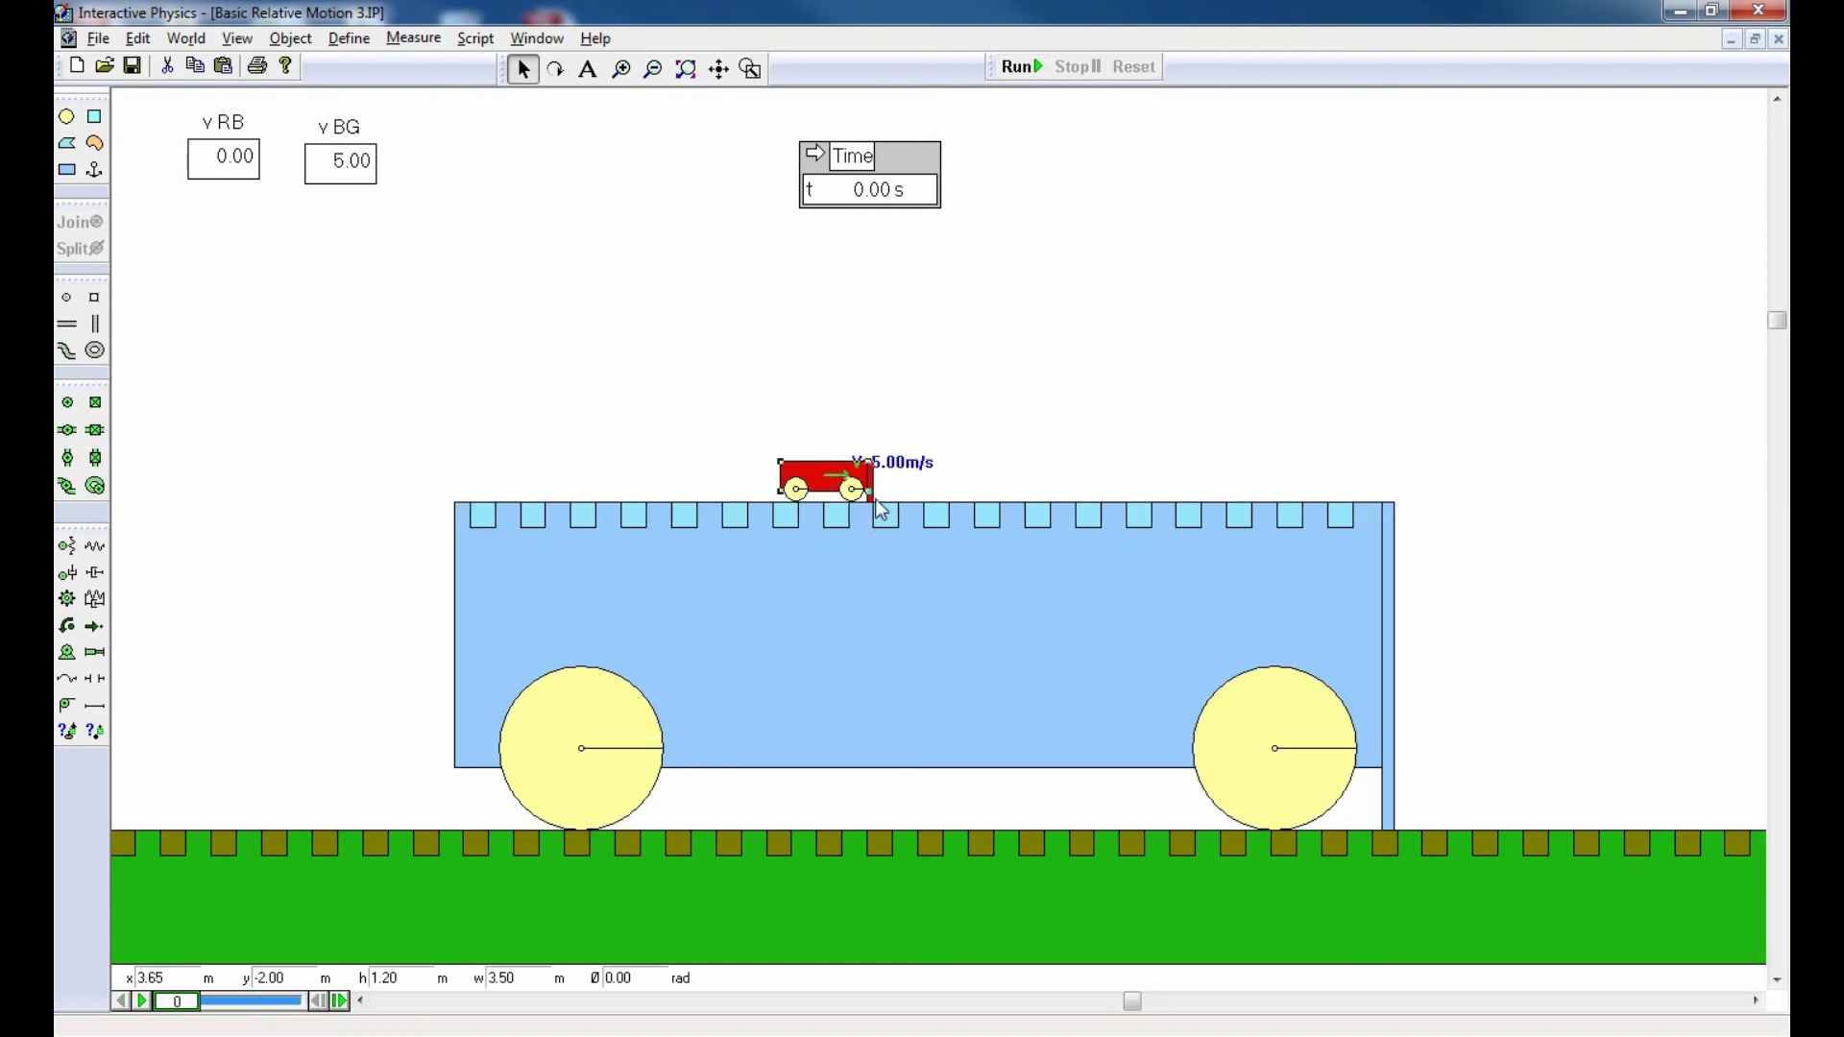
click(873, 484)
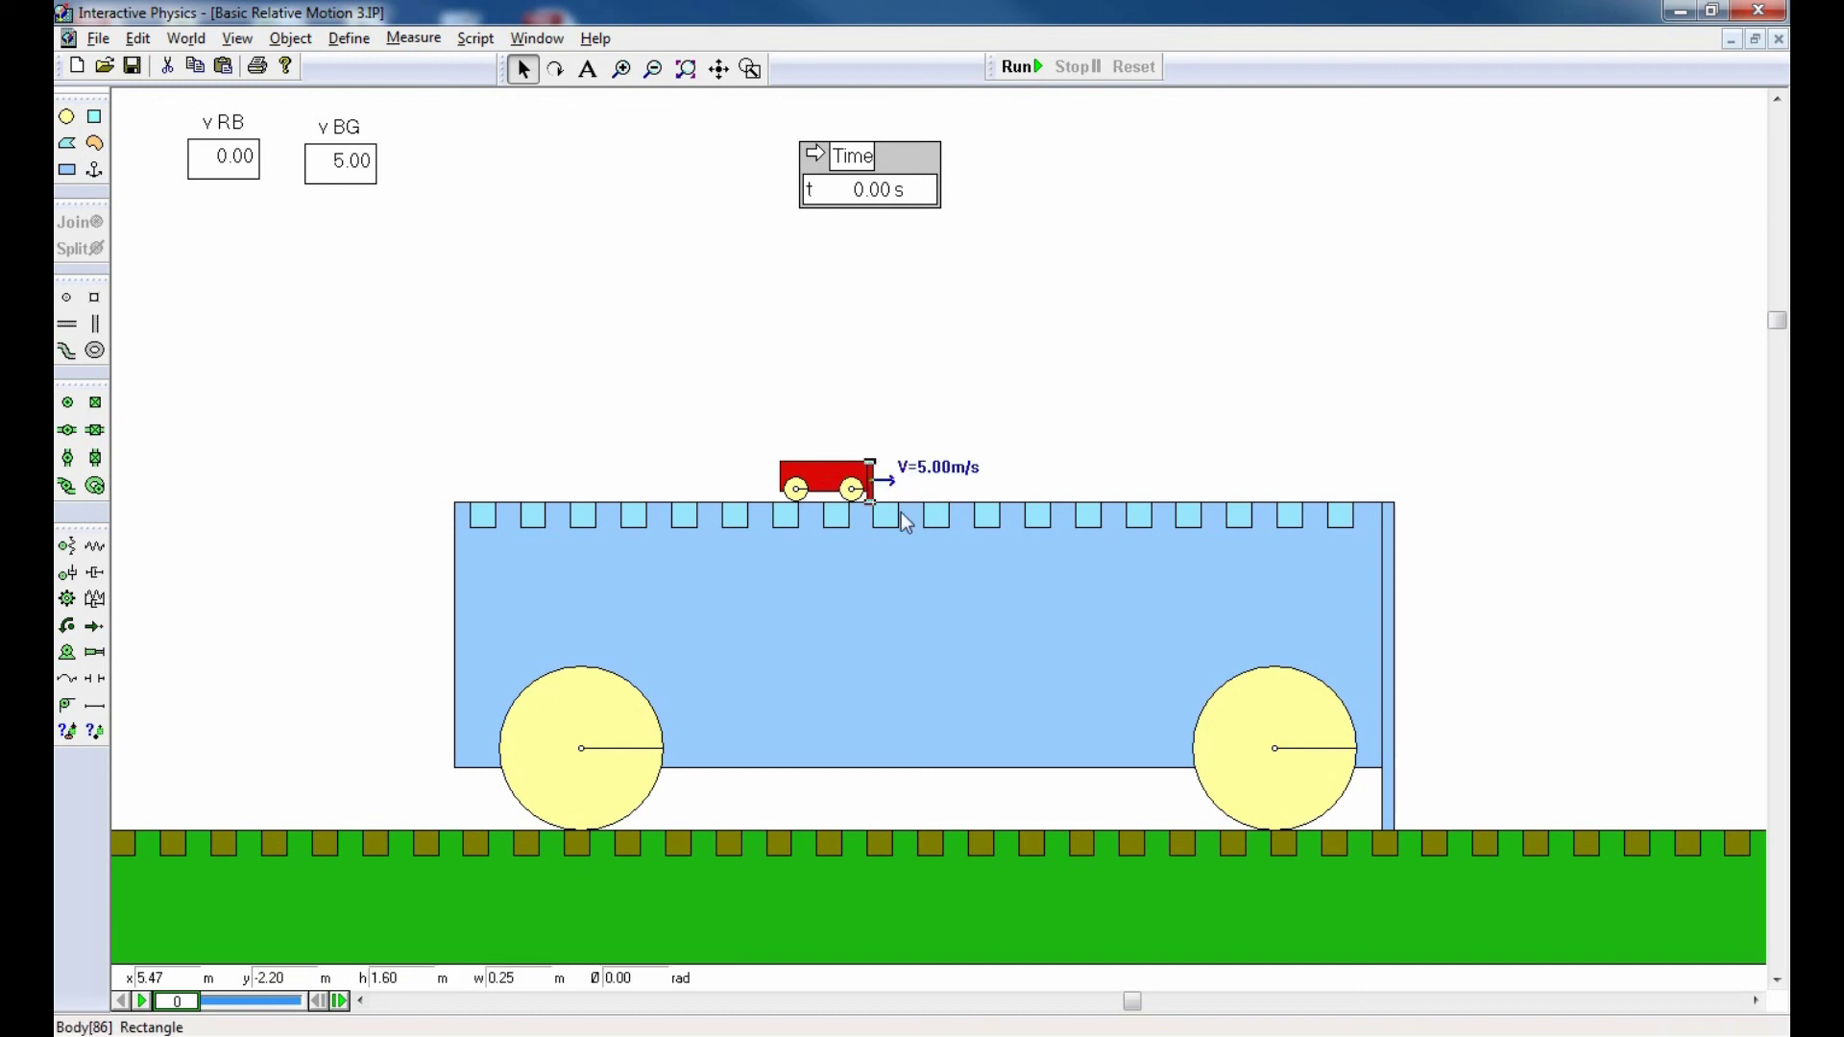
drag(874, 503, 883, 841)
click(1050, 422)
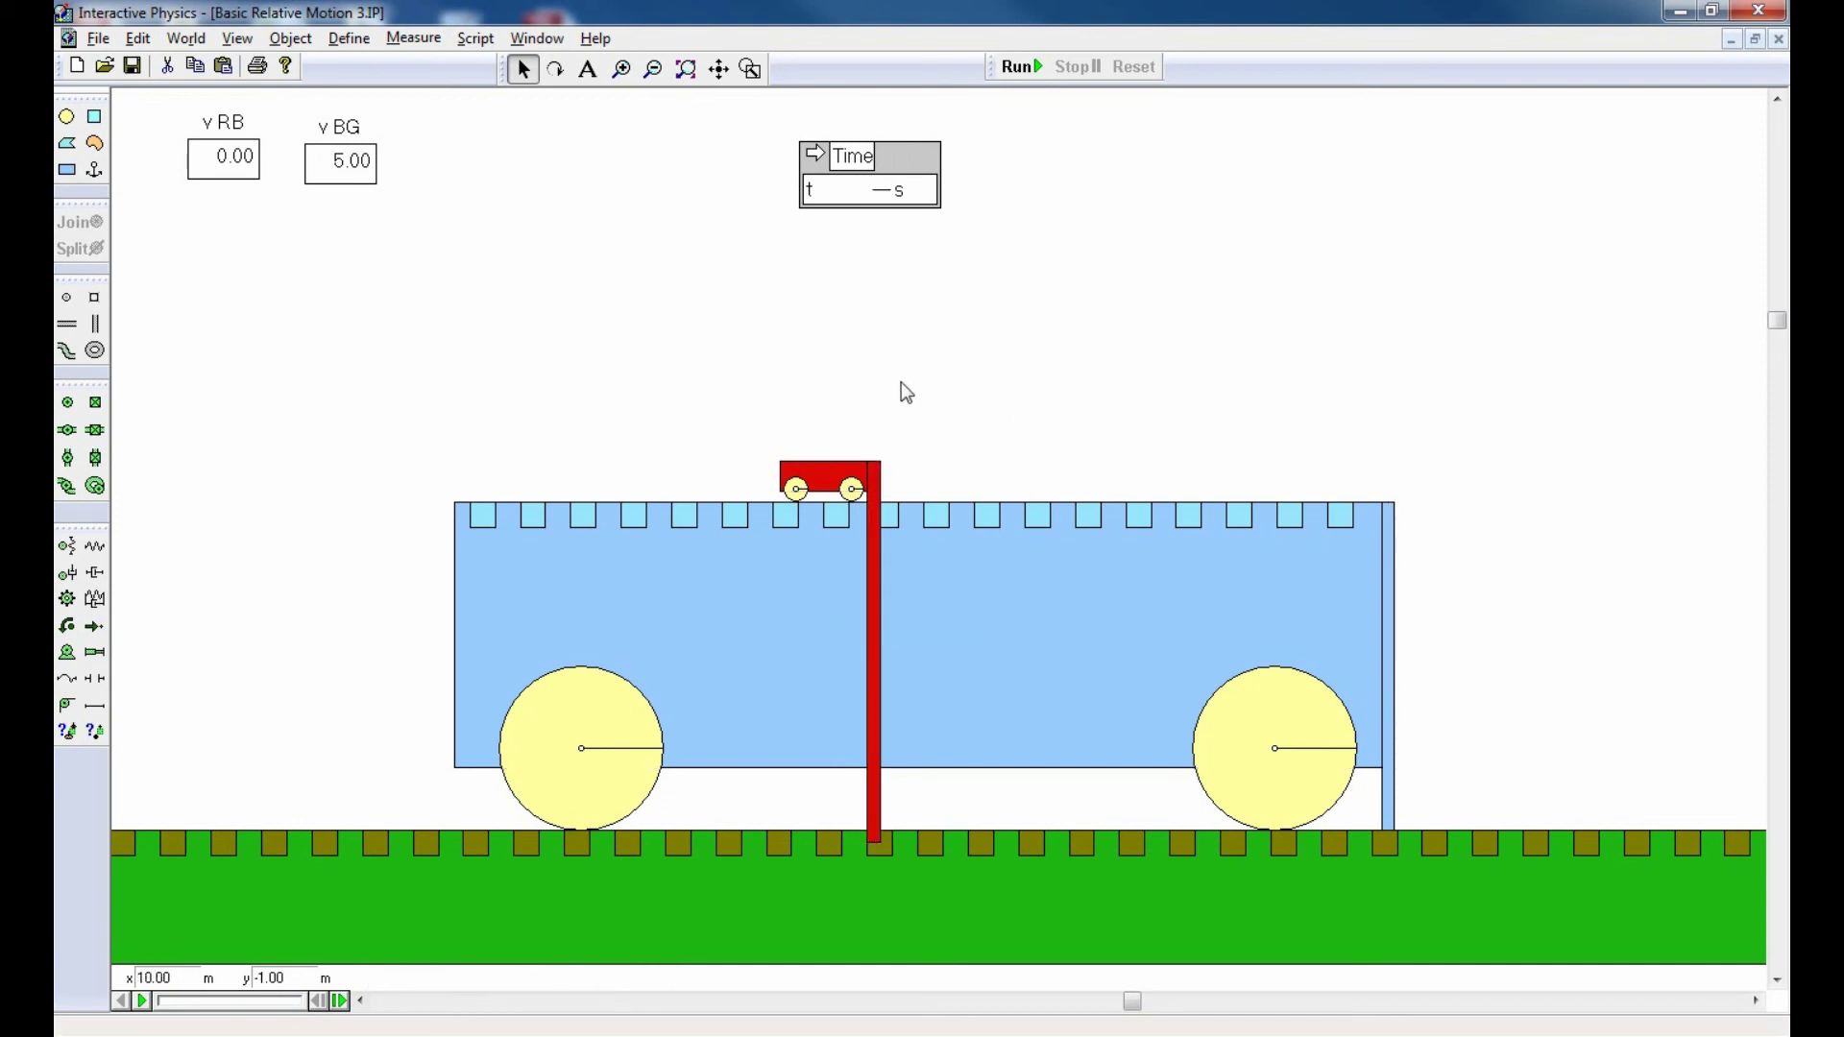
click(1018, 66)
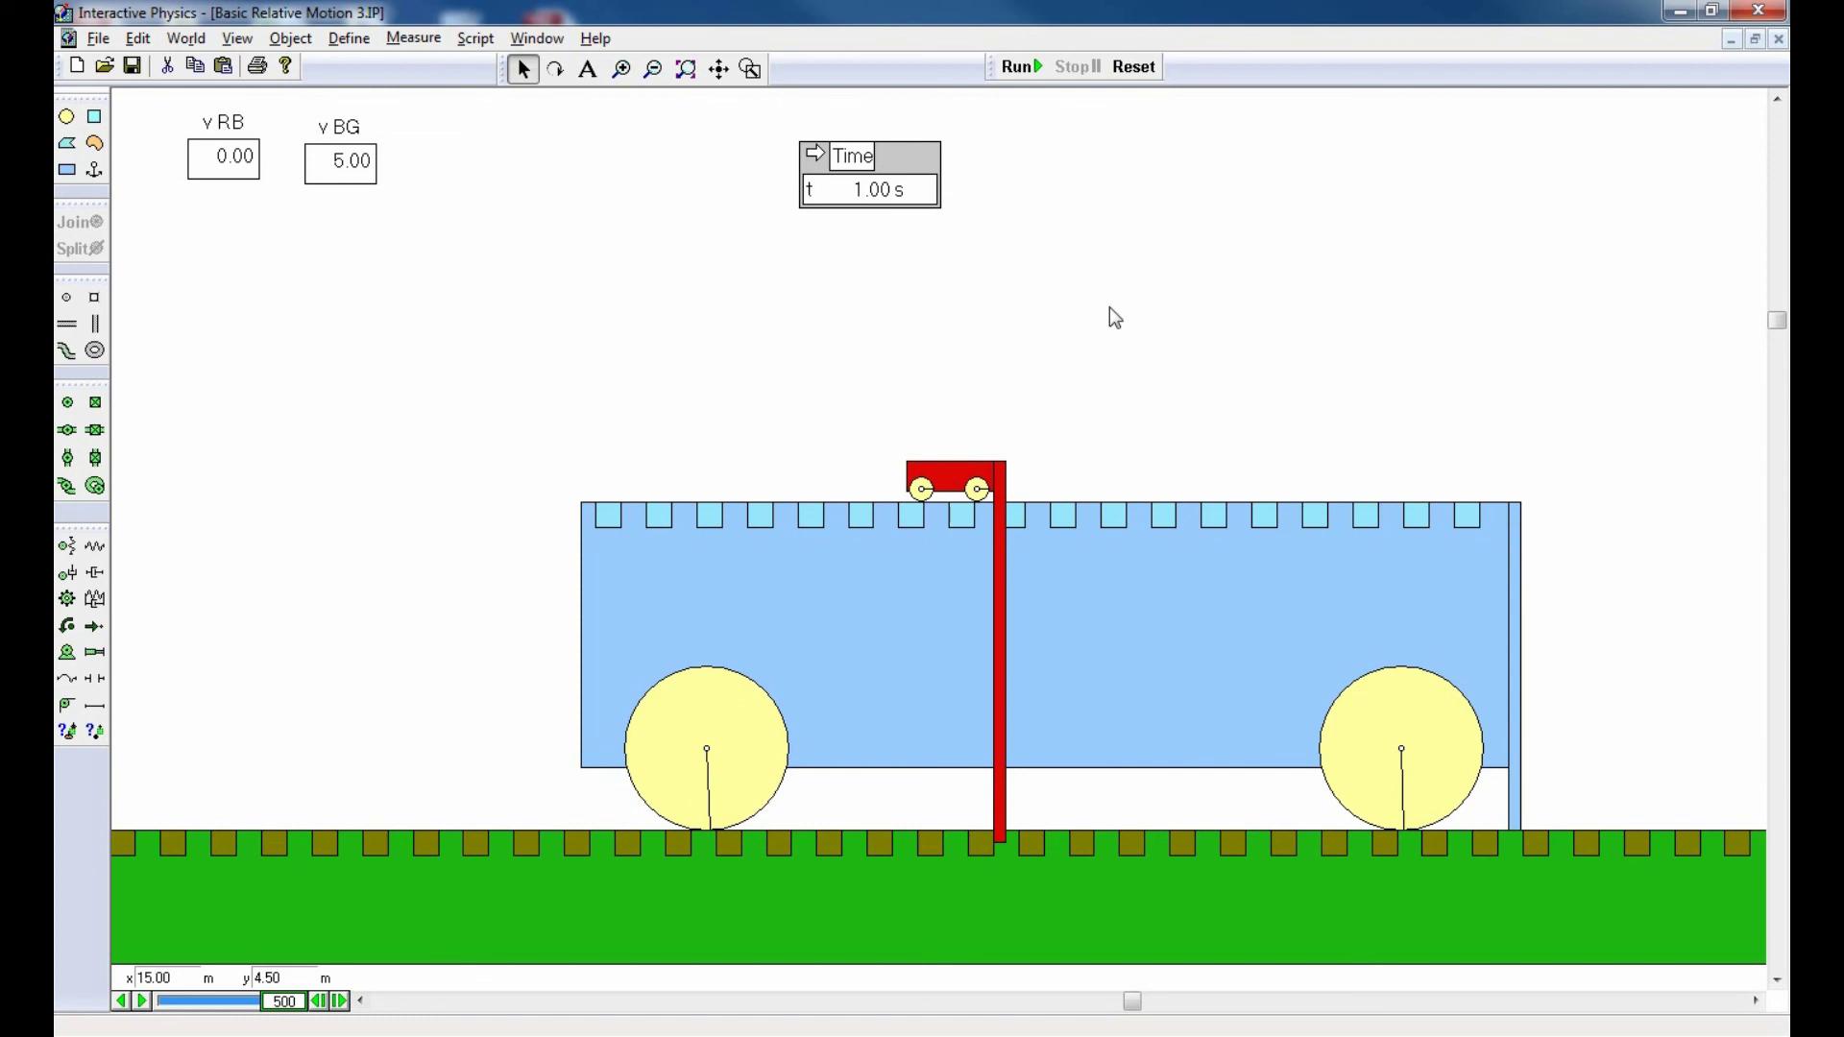
click(1133, 66)
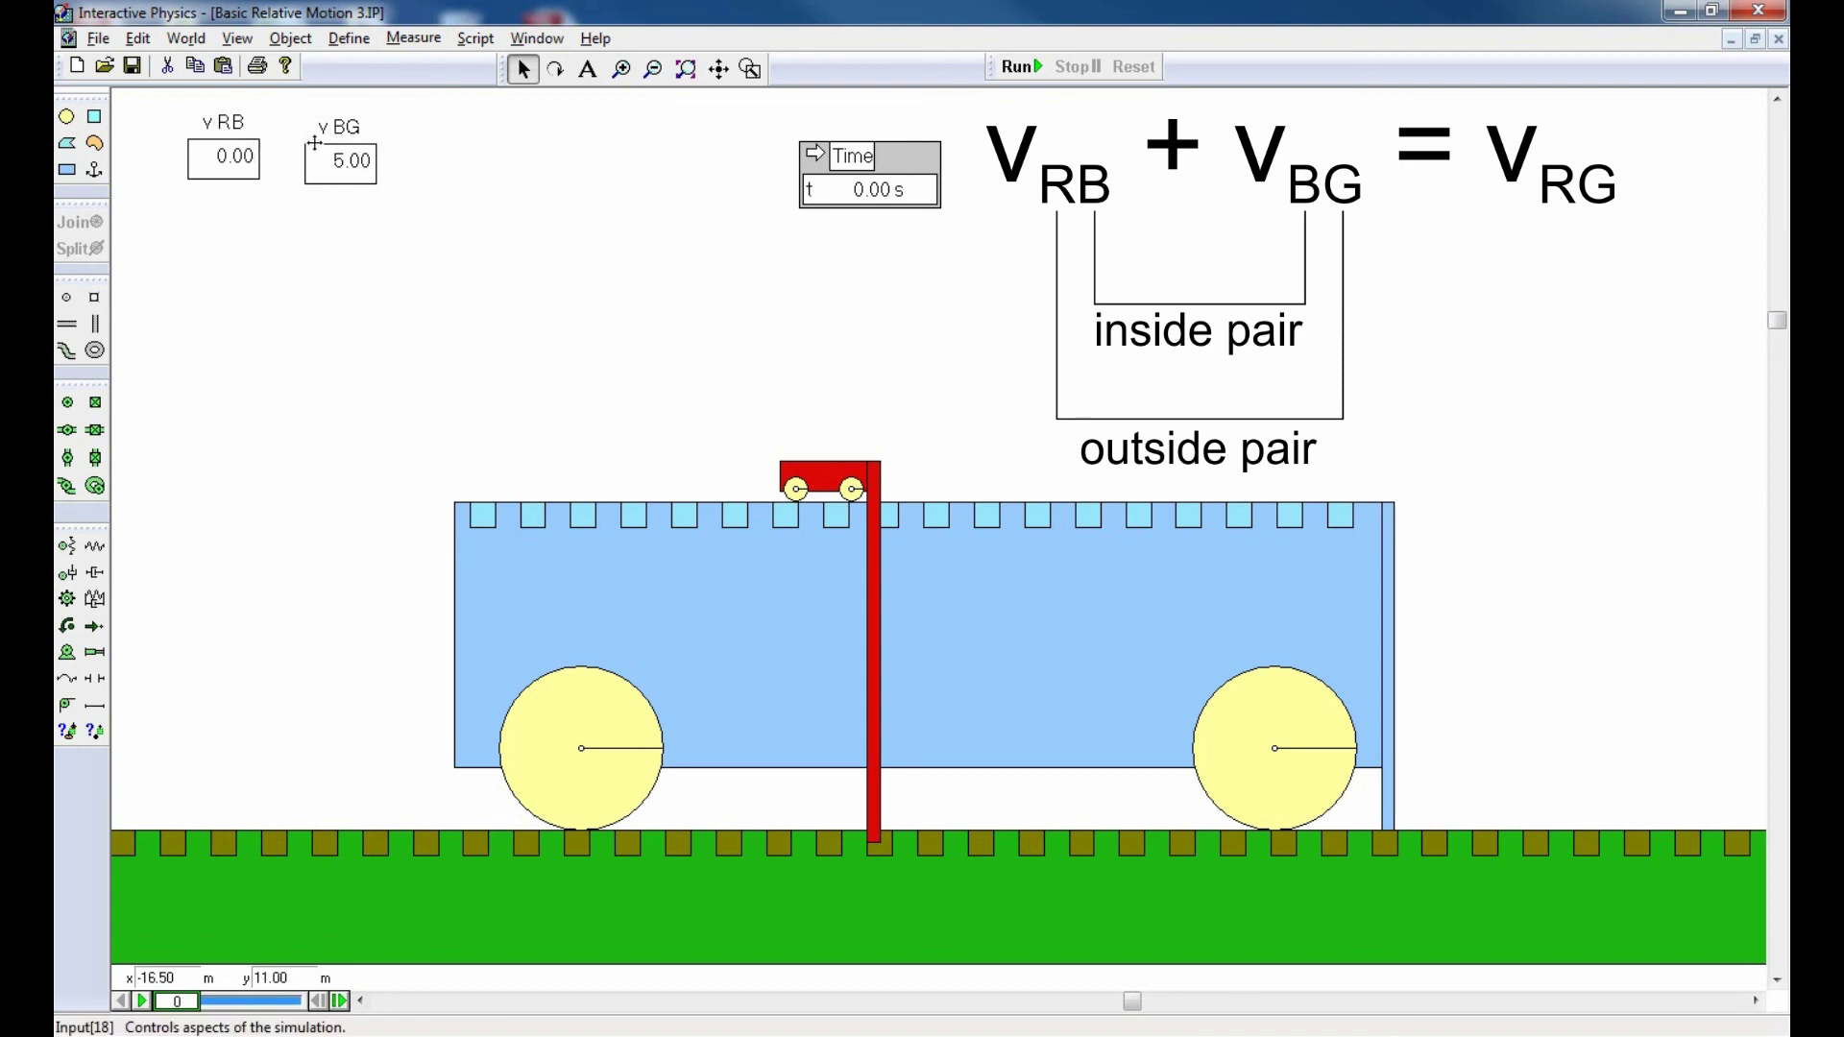
- Move the vRG meter up beside the vBG input and run the simulation, showing vRG 5.00
drag(1777, 326, 1777, 299)
drag(1151, 851, 567, 126)
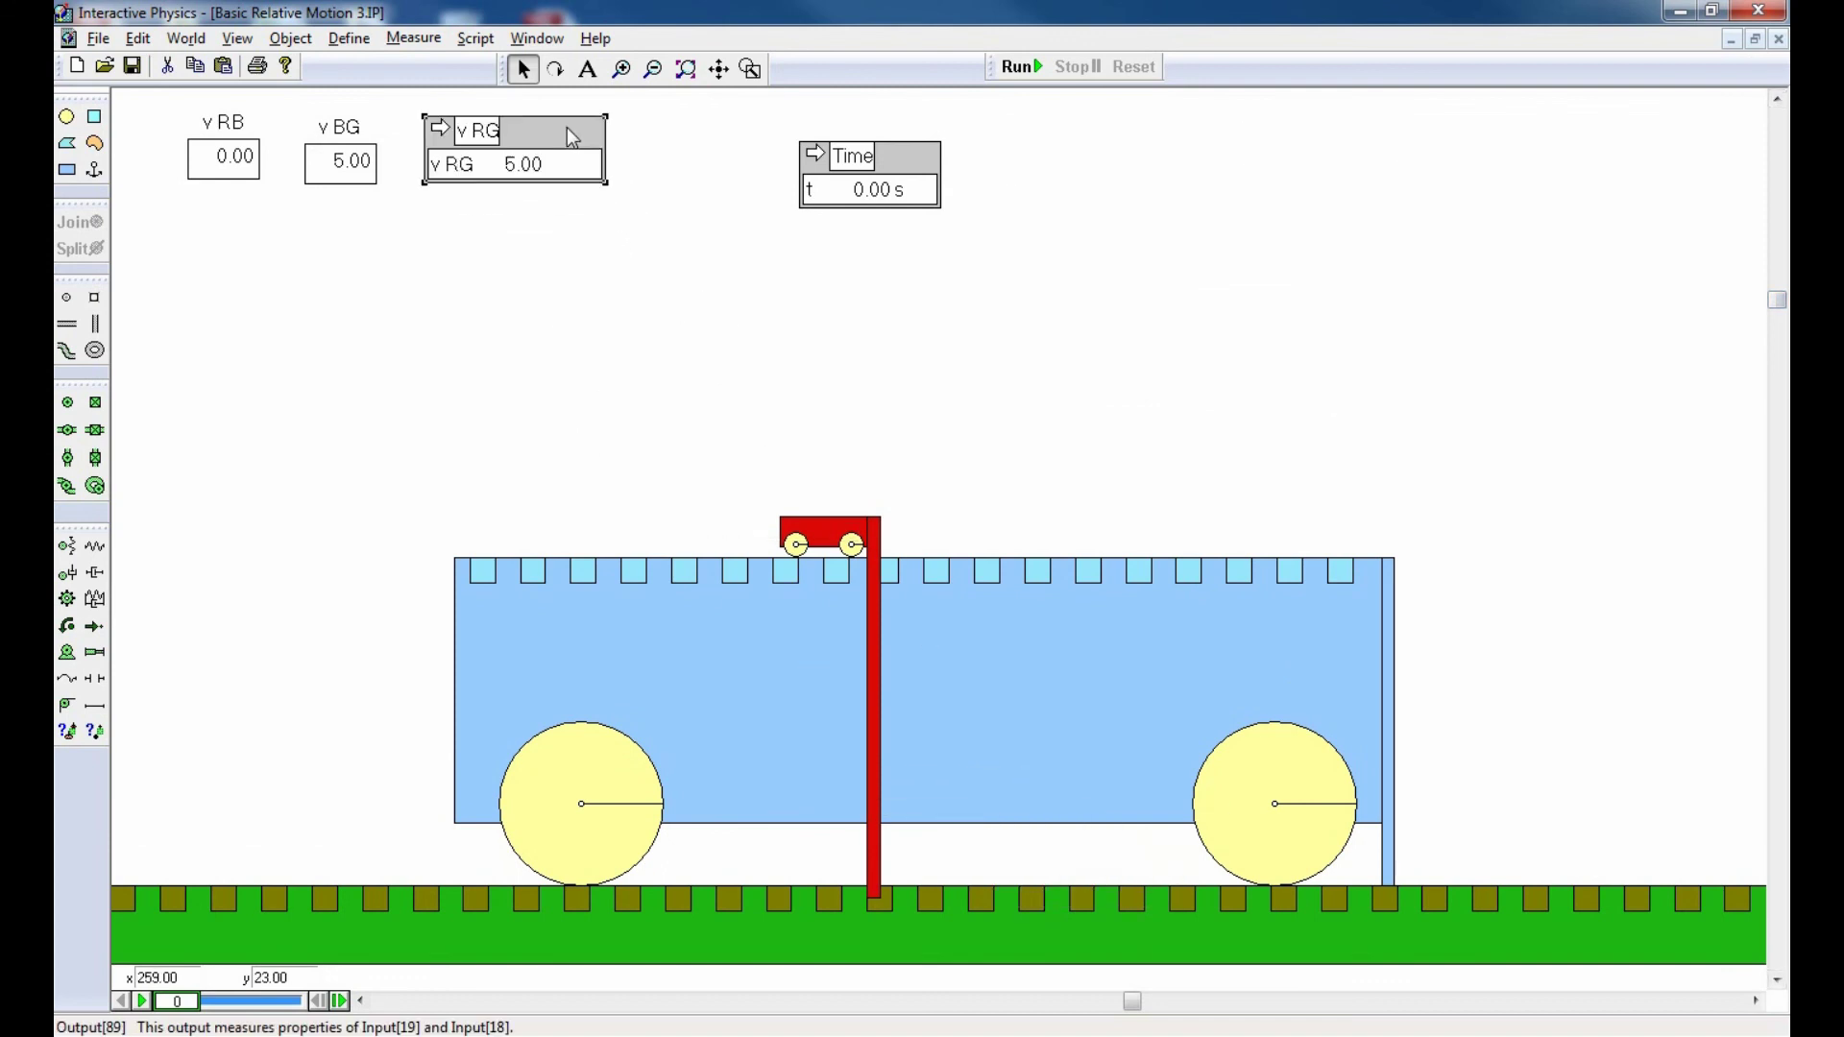
click(720, 231)
click(1018, 66)
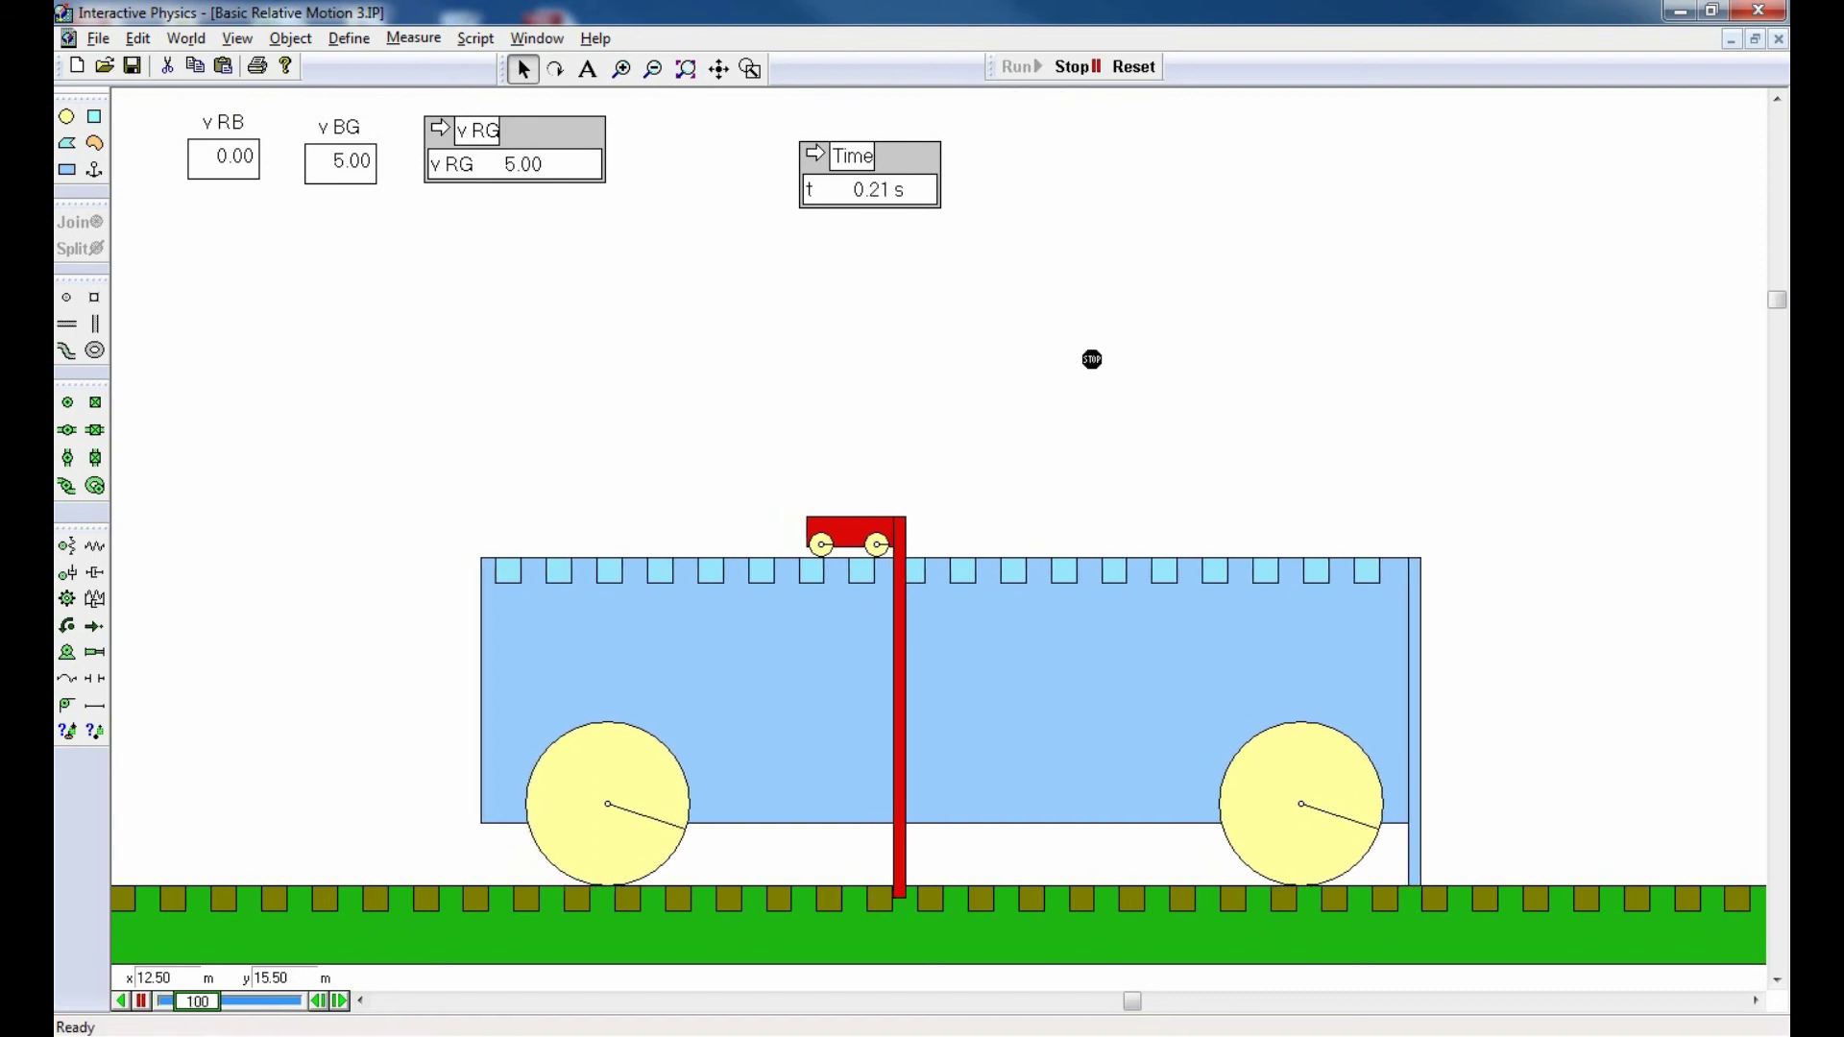
- Stop and reset the run, change vRB to 5, and rerun so vRG reads 10.00
click(1148, 366)
click(1136, 67)
double_click(234, 162)
text(5)
key(Return)
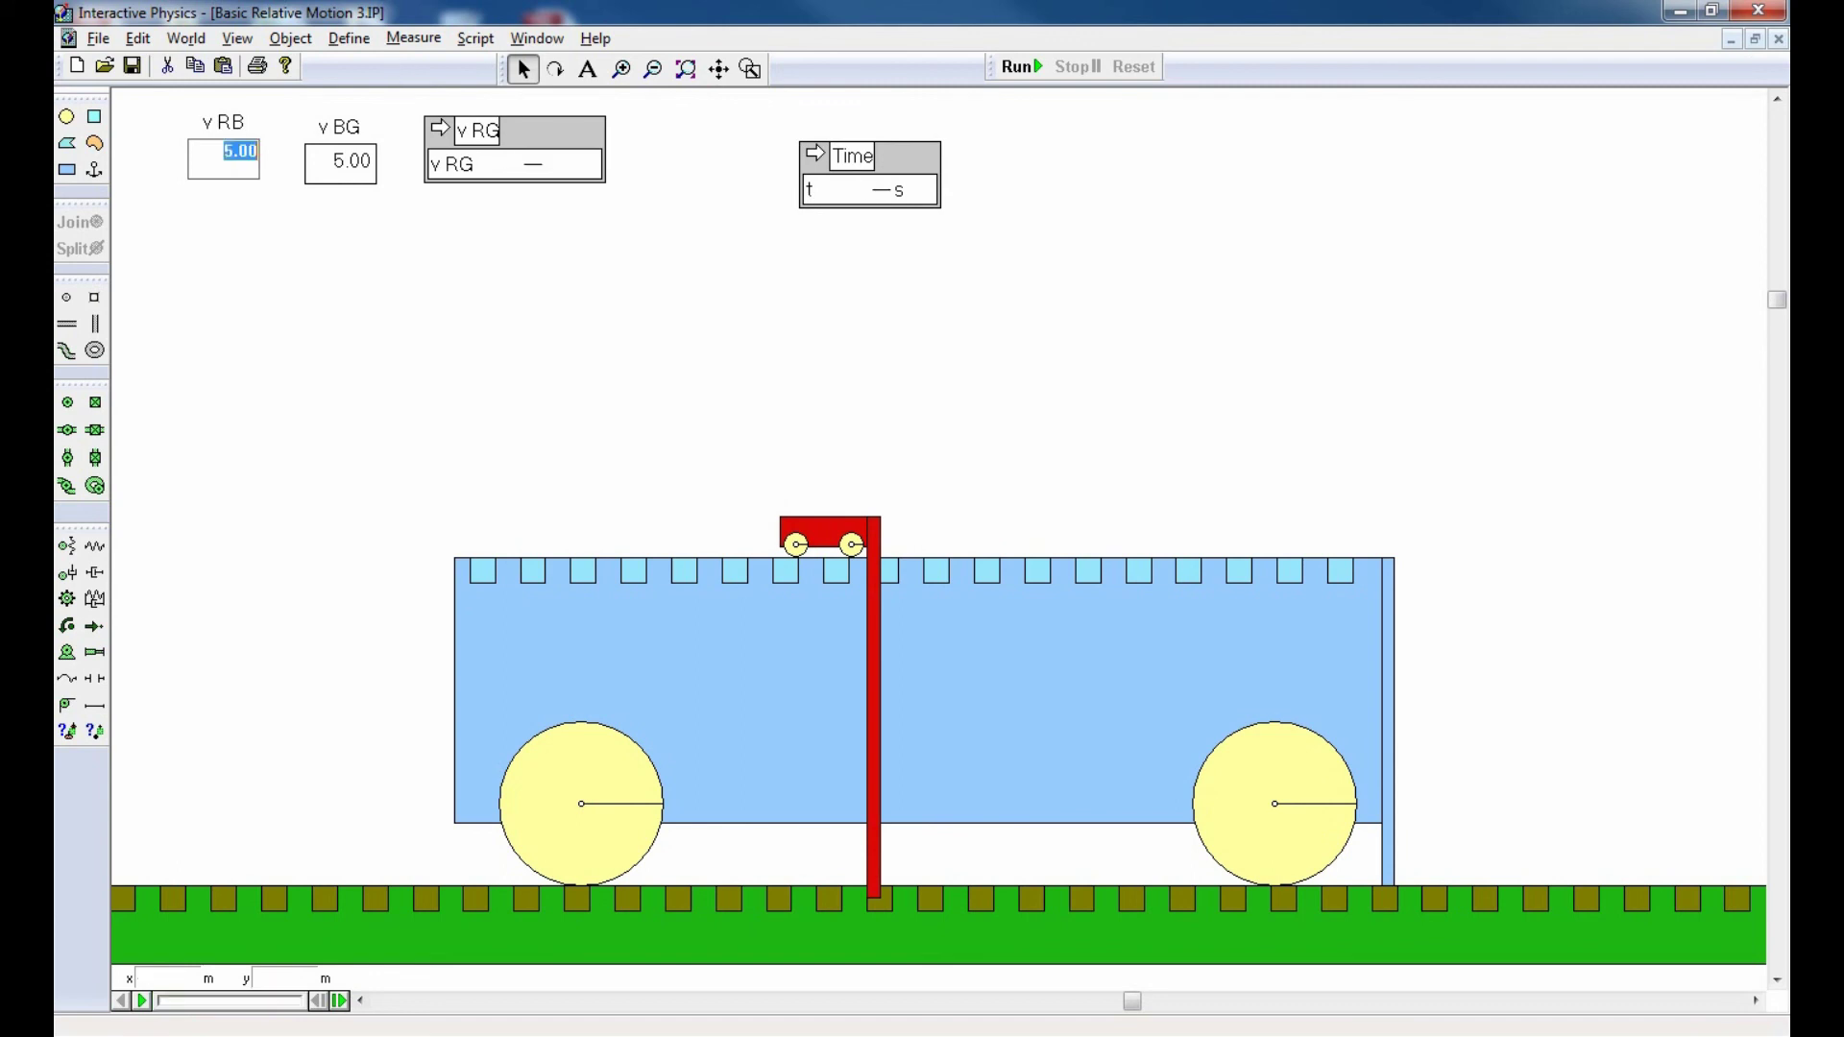
click(656, 299)
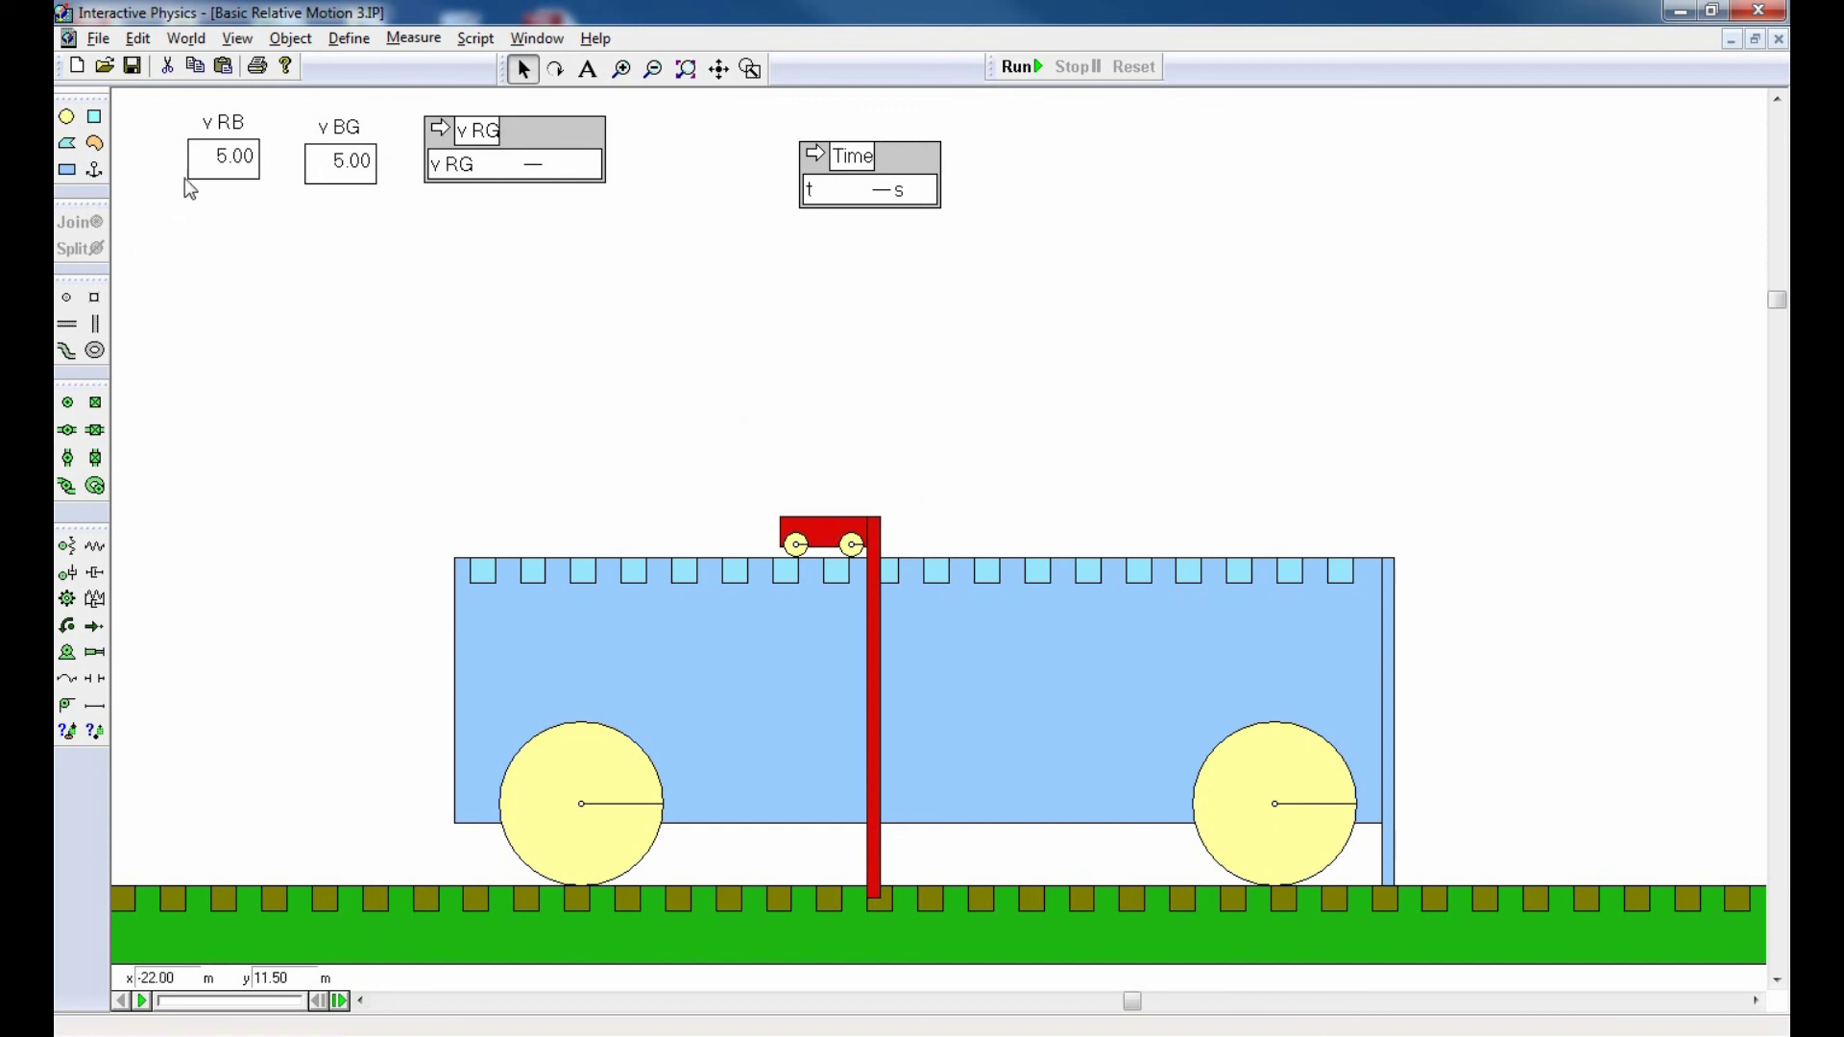
click(1032, 77)
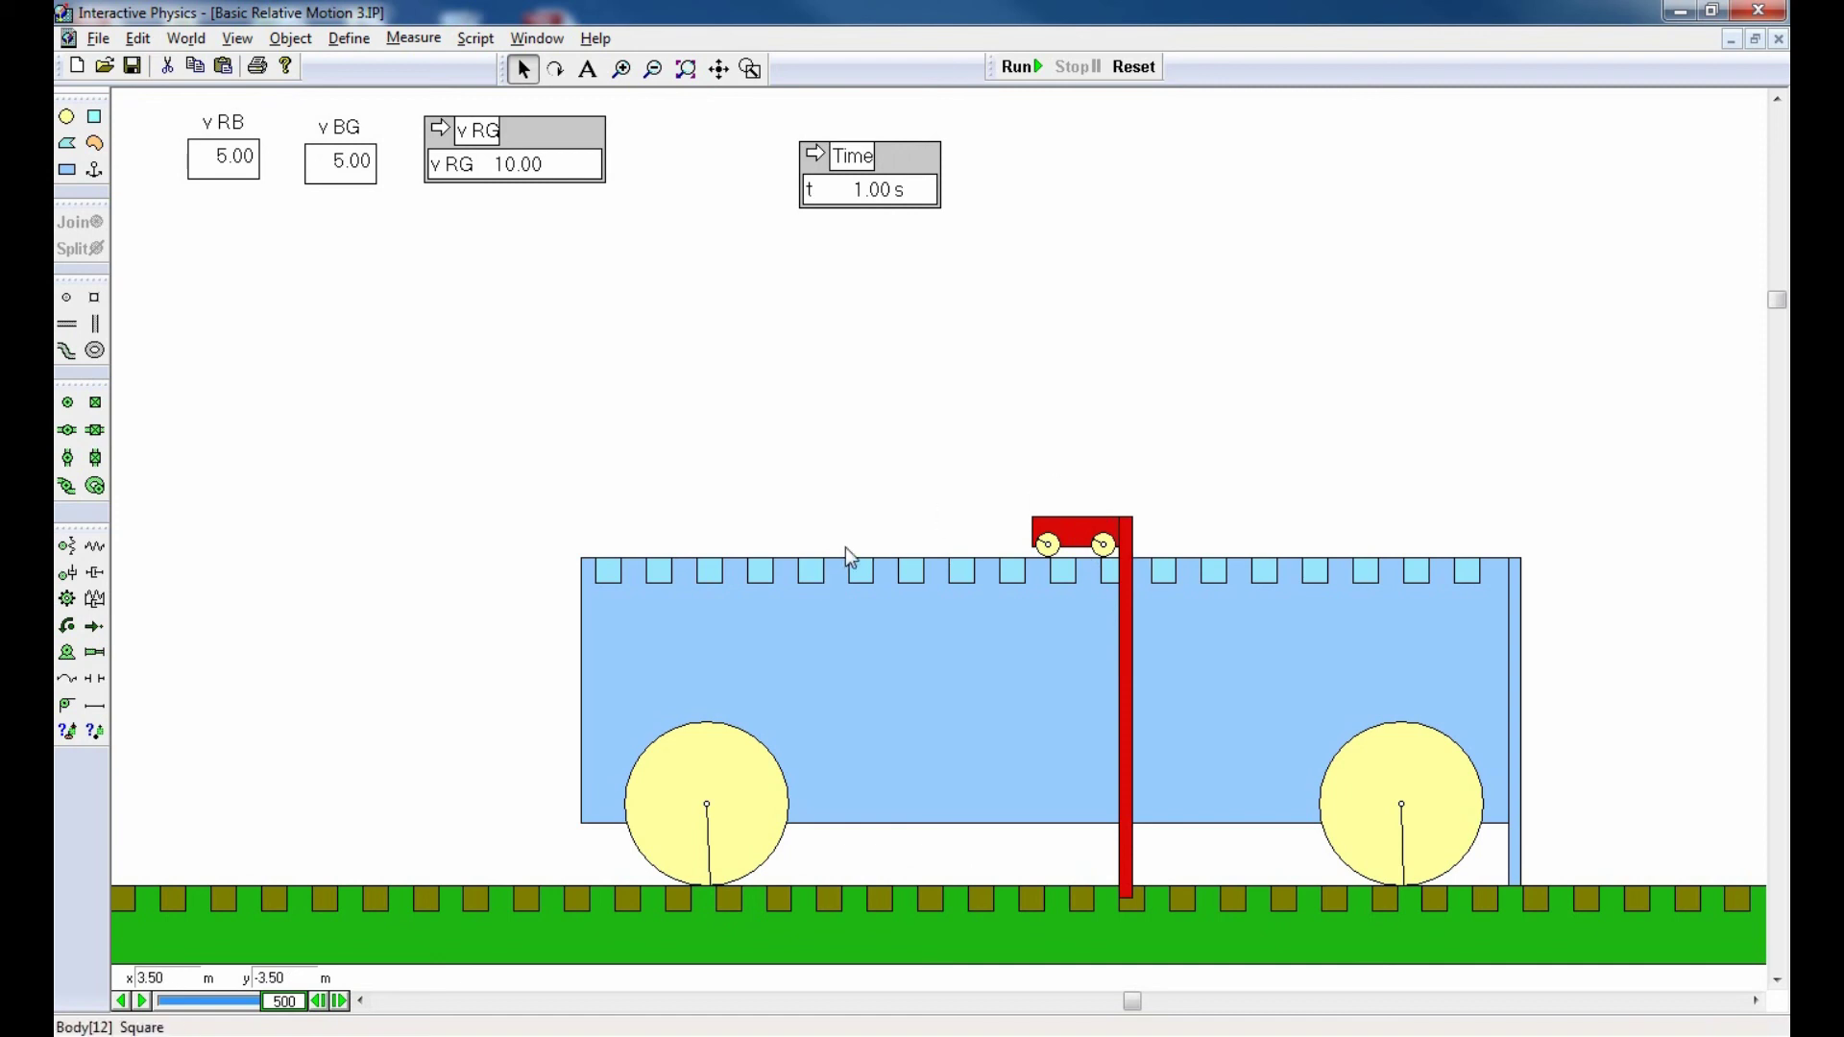
- Change vBG to -5, run to get vRG 0.00, then reset to time zero
click(1134, 69)
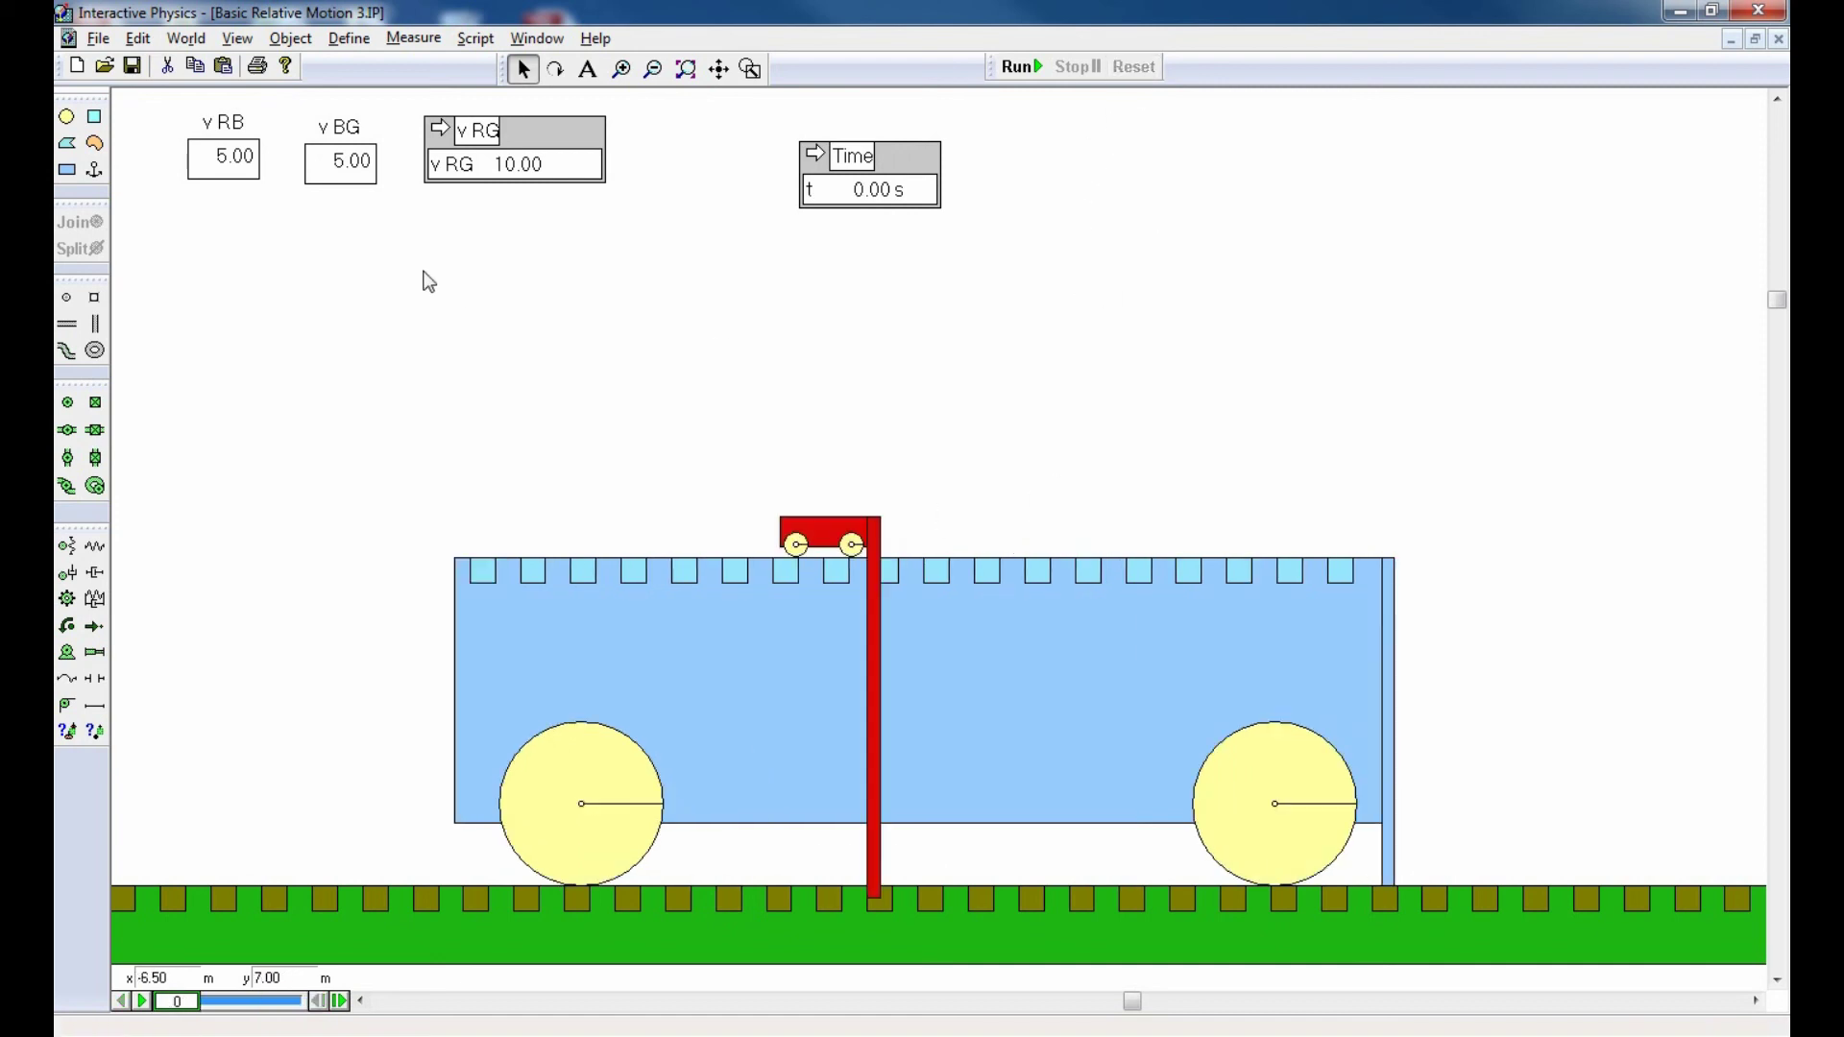
double_click(338, 162)
text(-5)
key(Return)
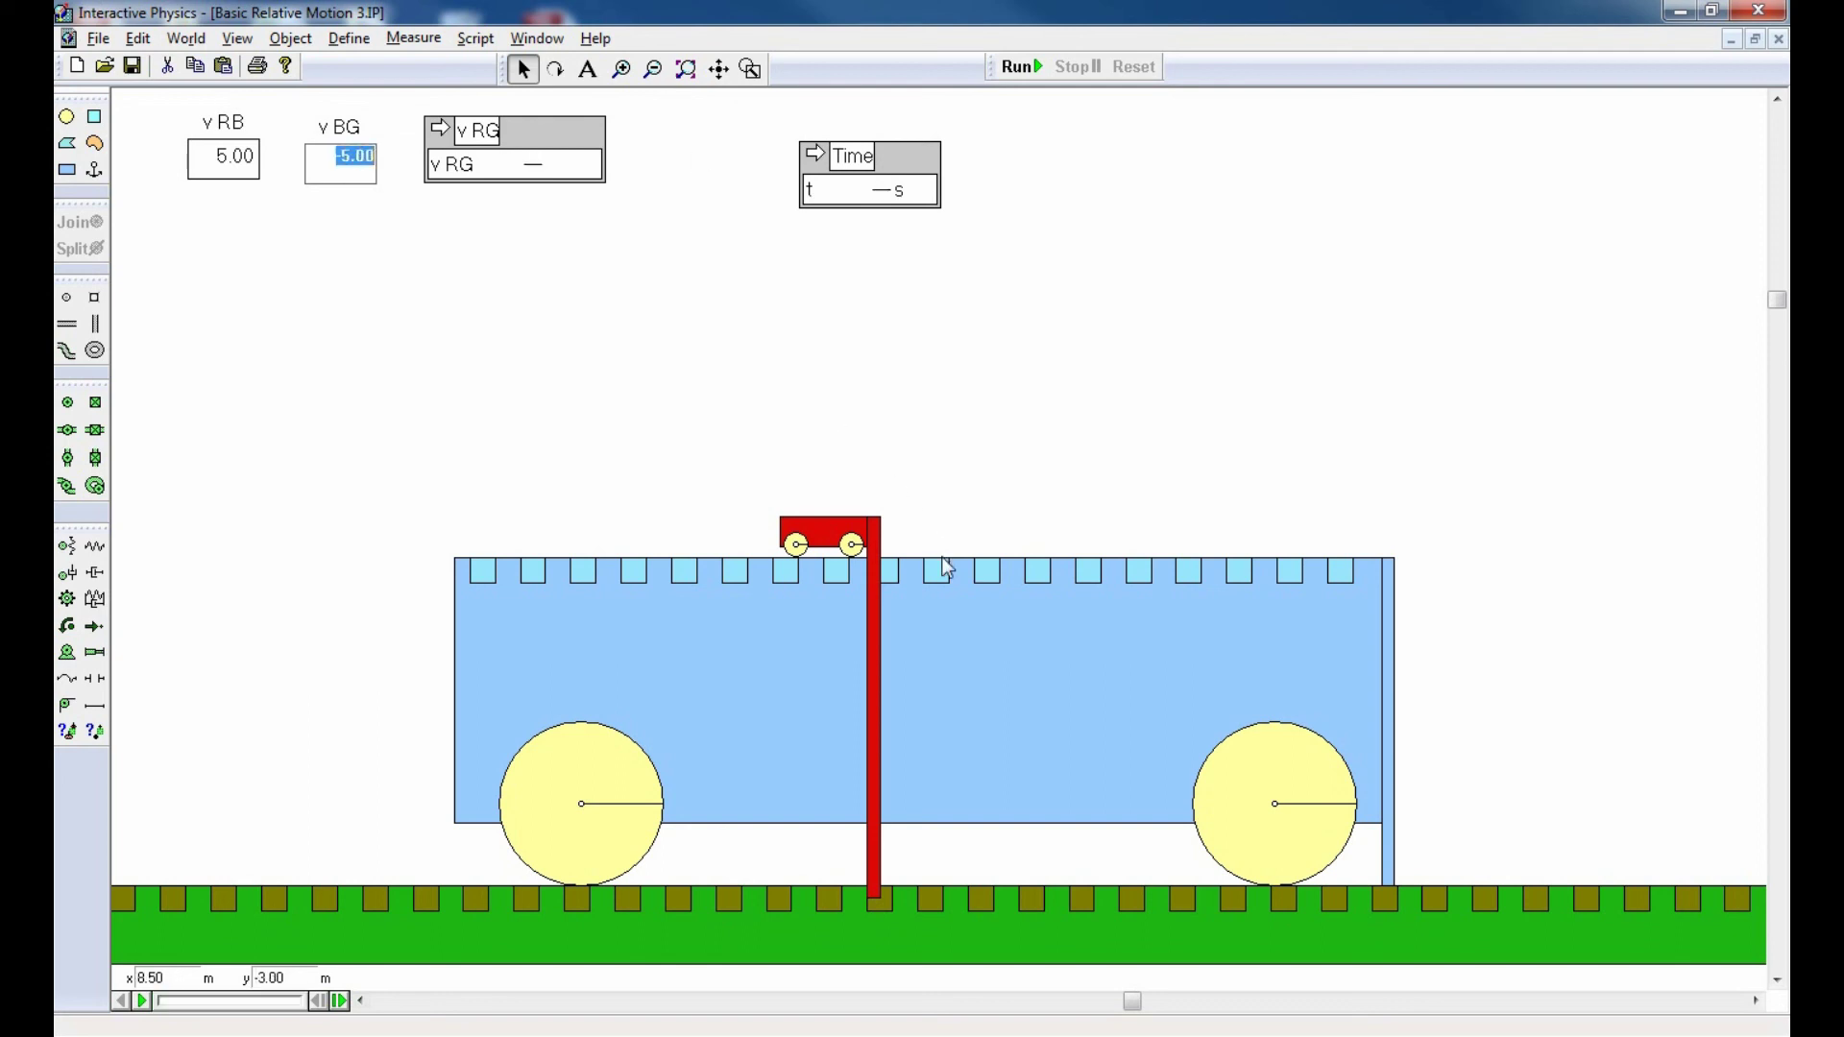
click(1058, 413)
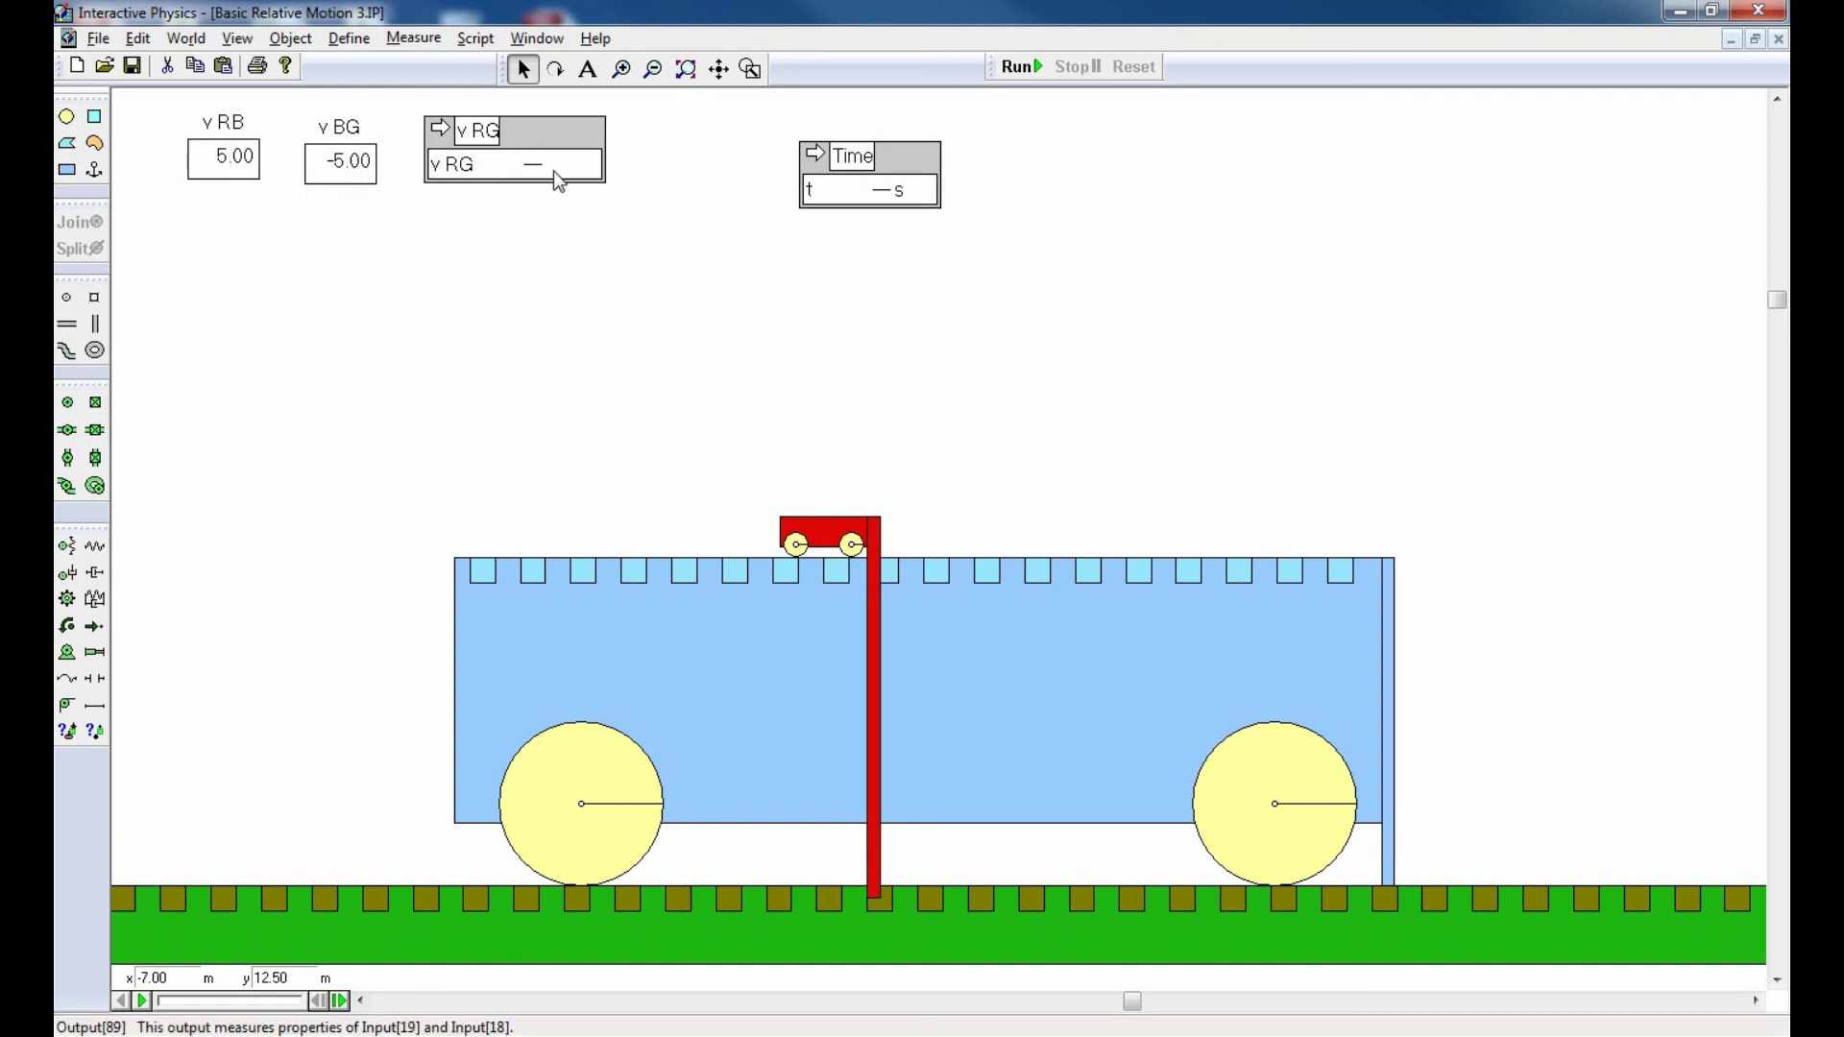
click(1026, 69)
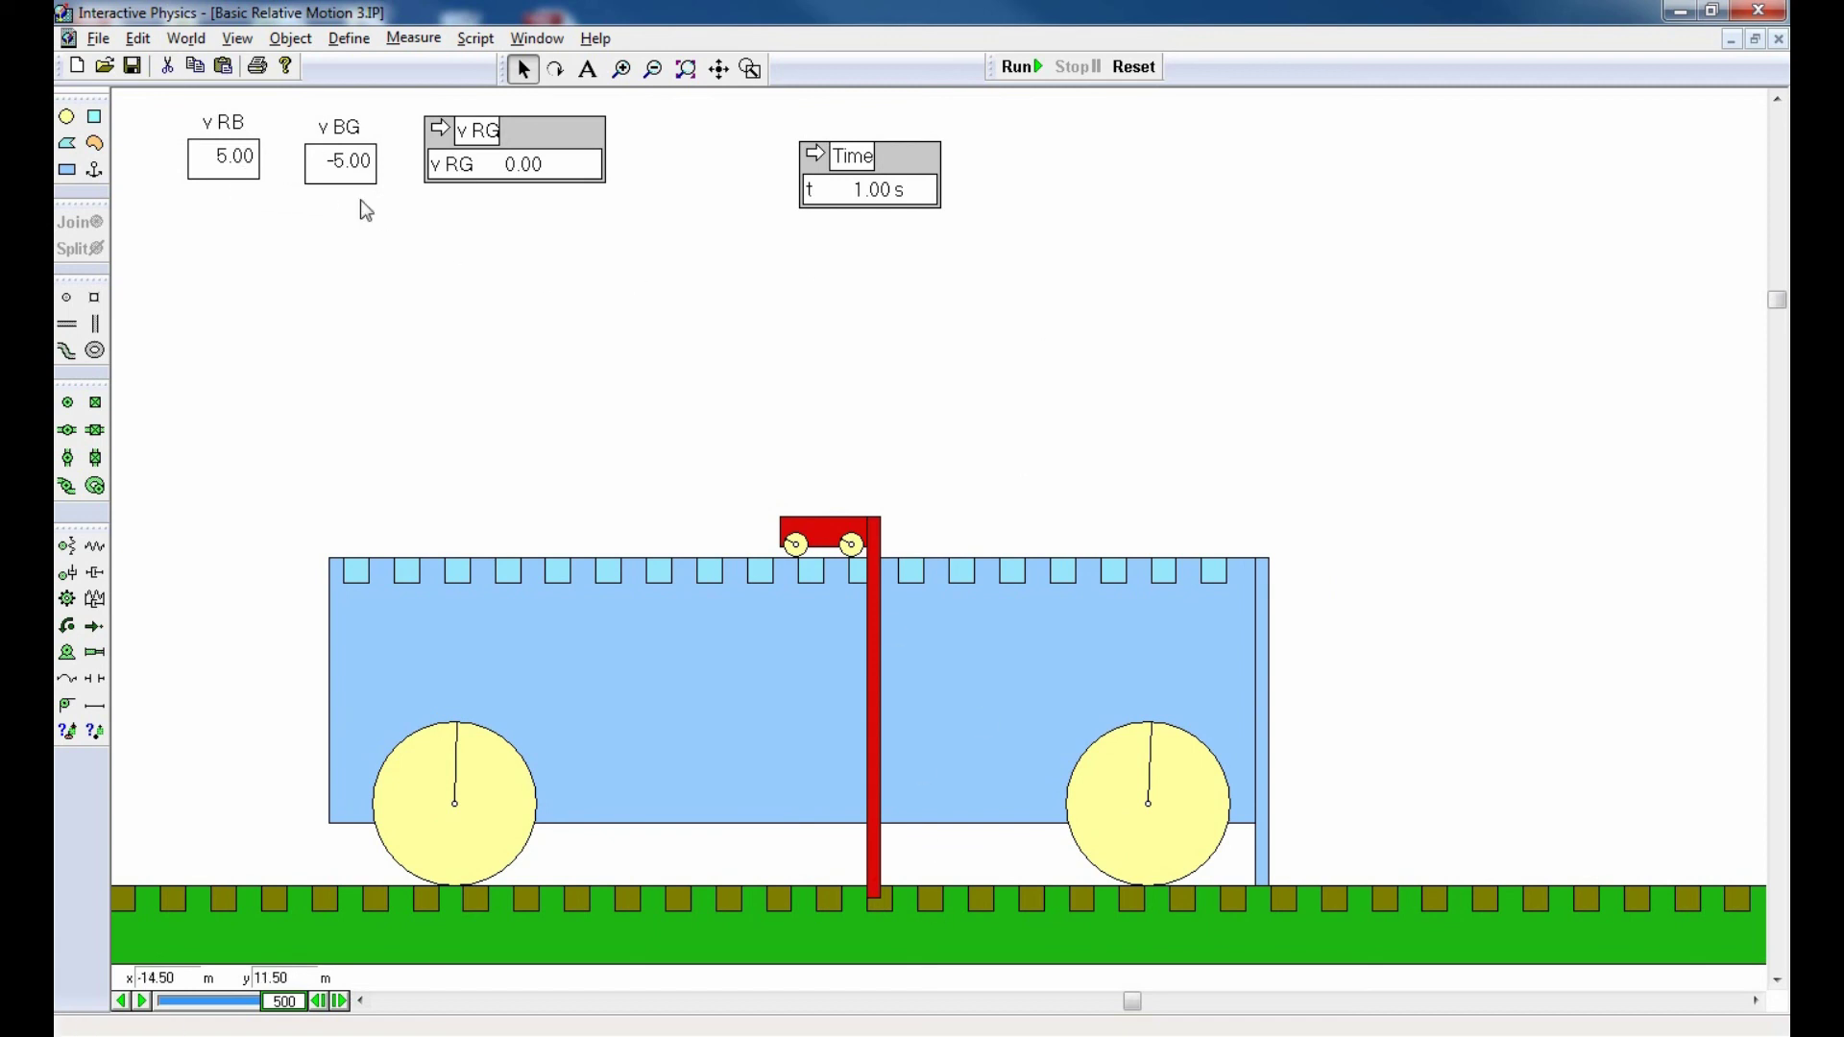
click(1133, 66)
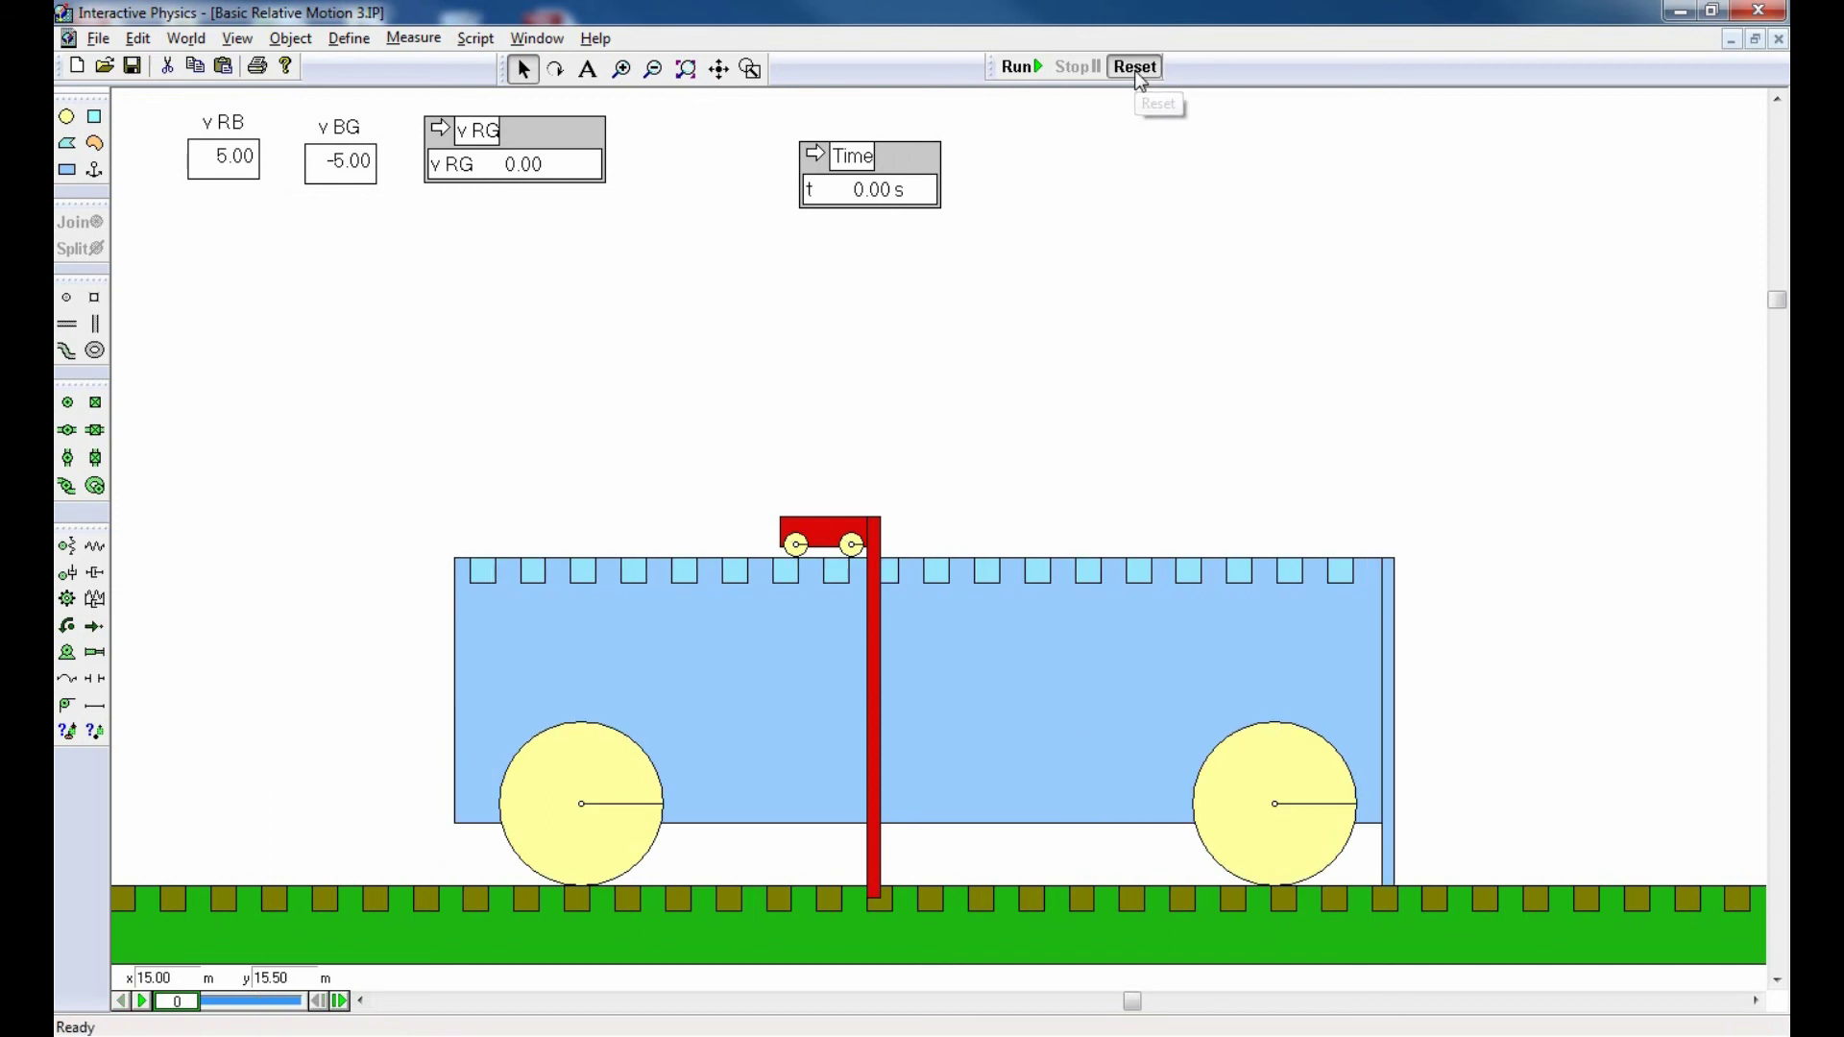
- Enter 3 as the new vRB value
click(238, 164)
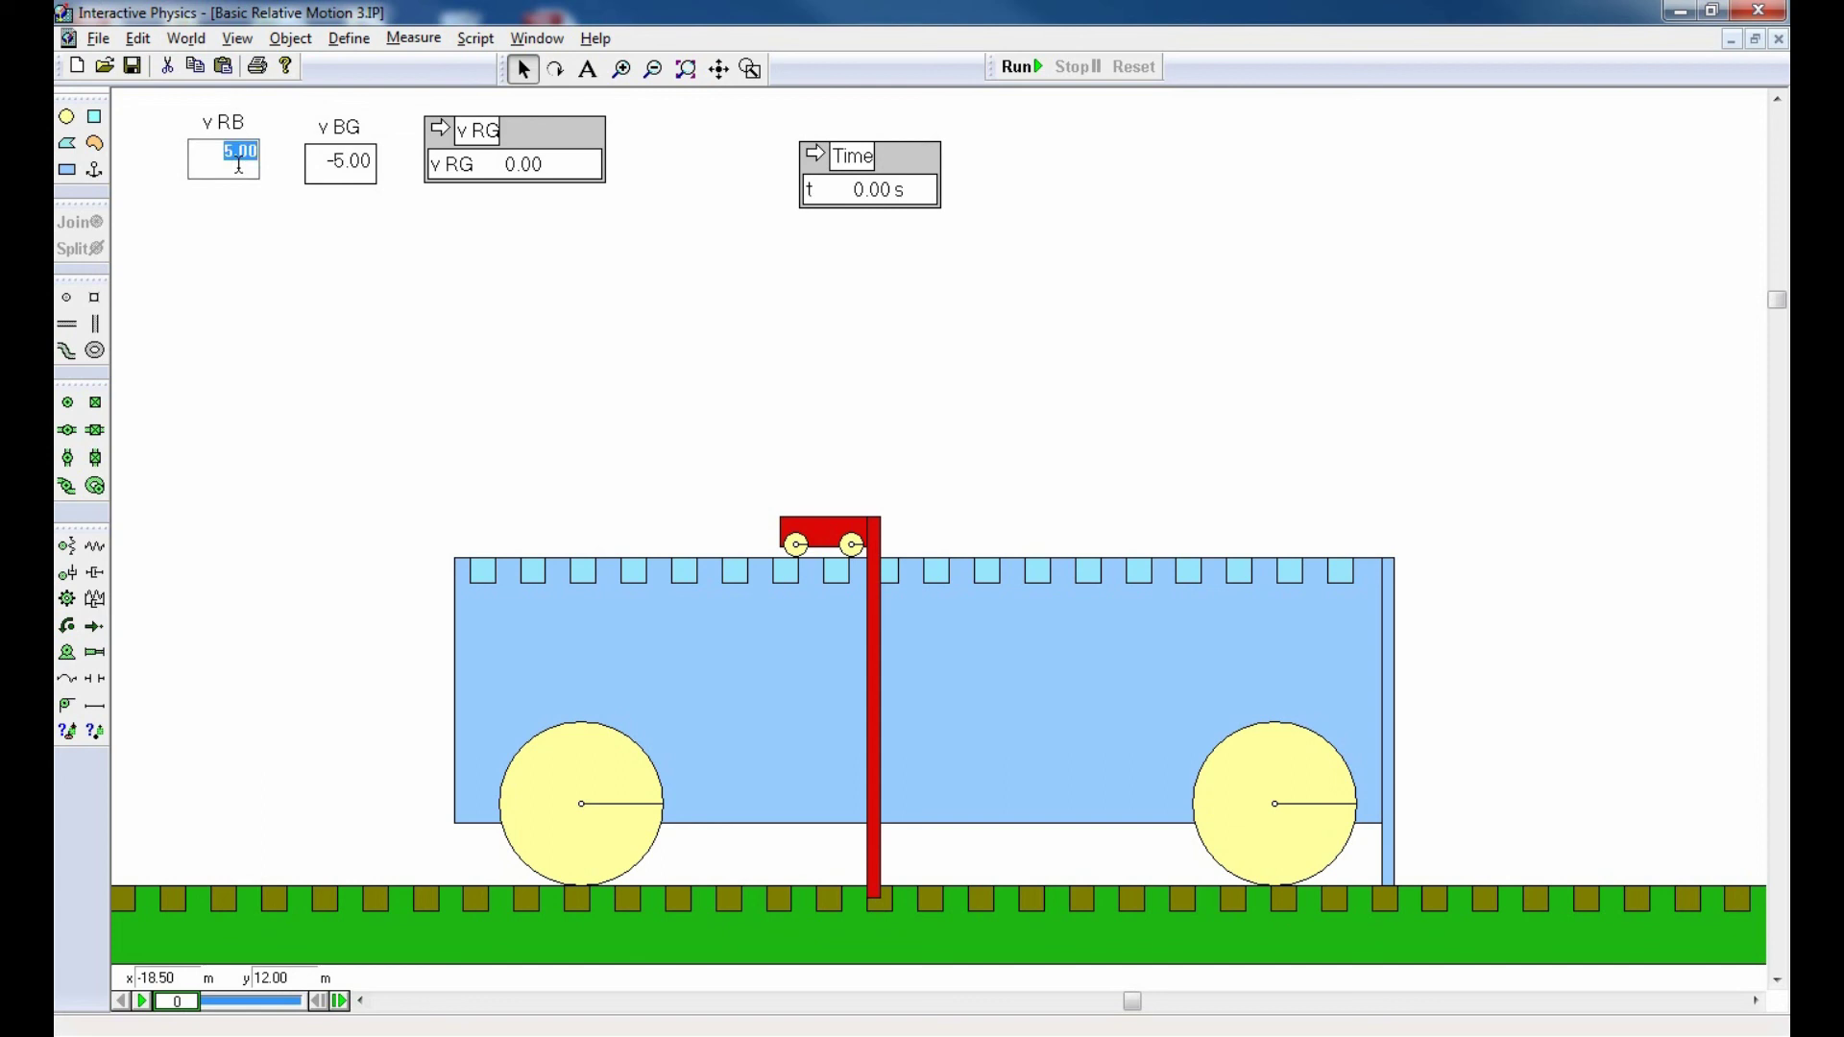
text(5)
key(Return)
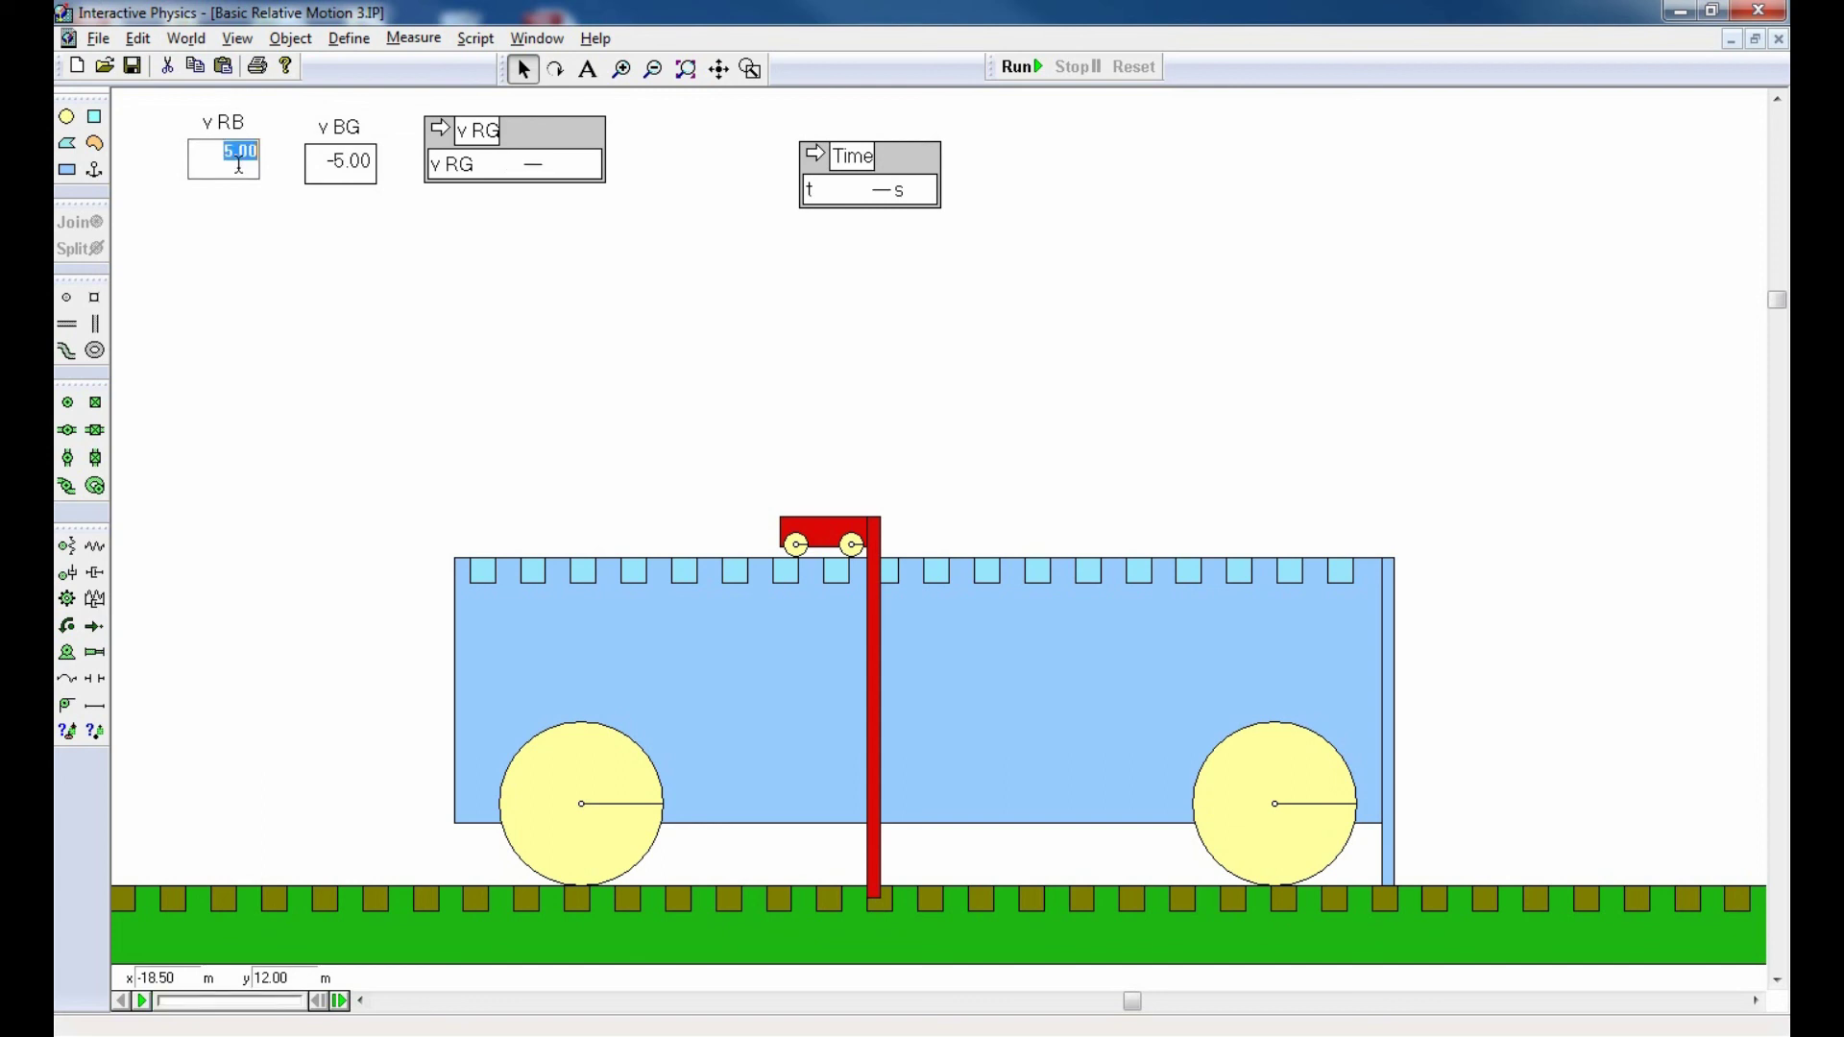
click(219, 161)
text(3)
key(Return)
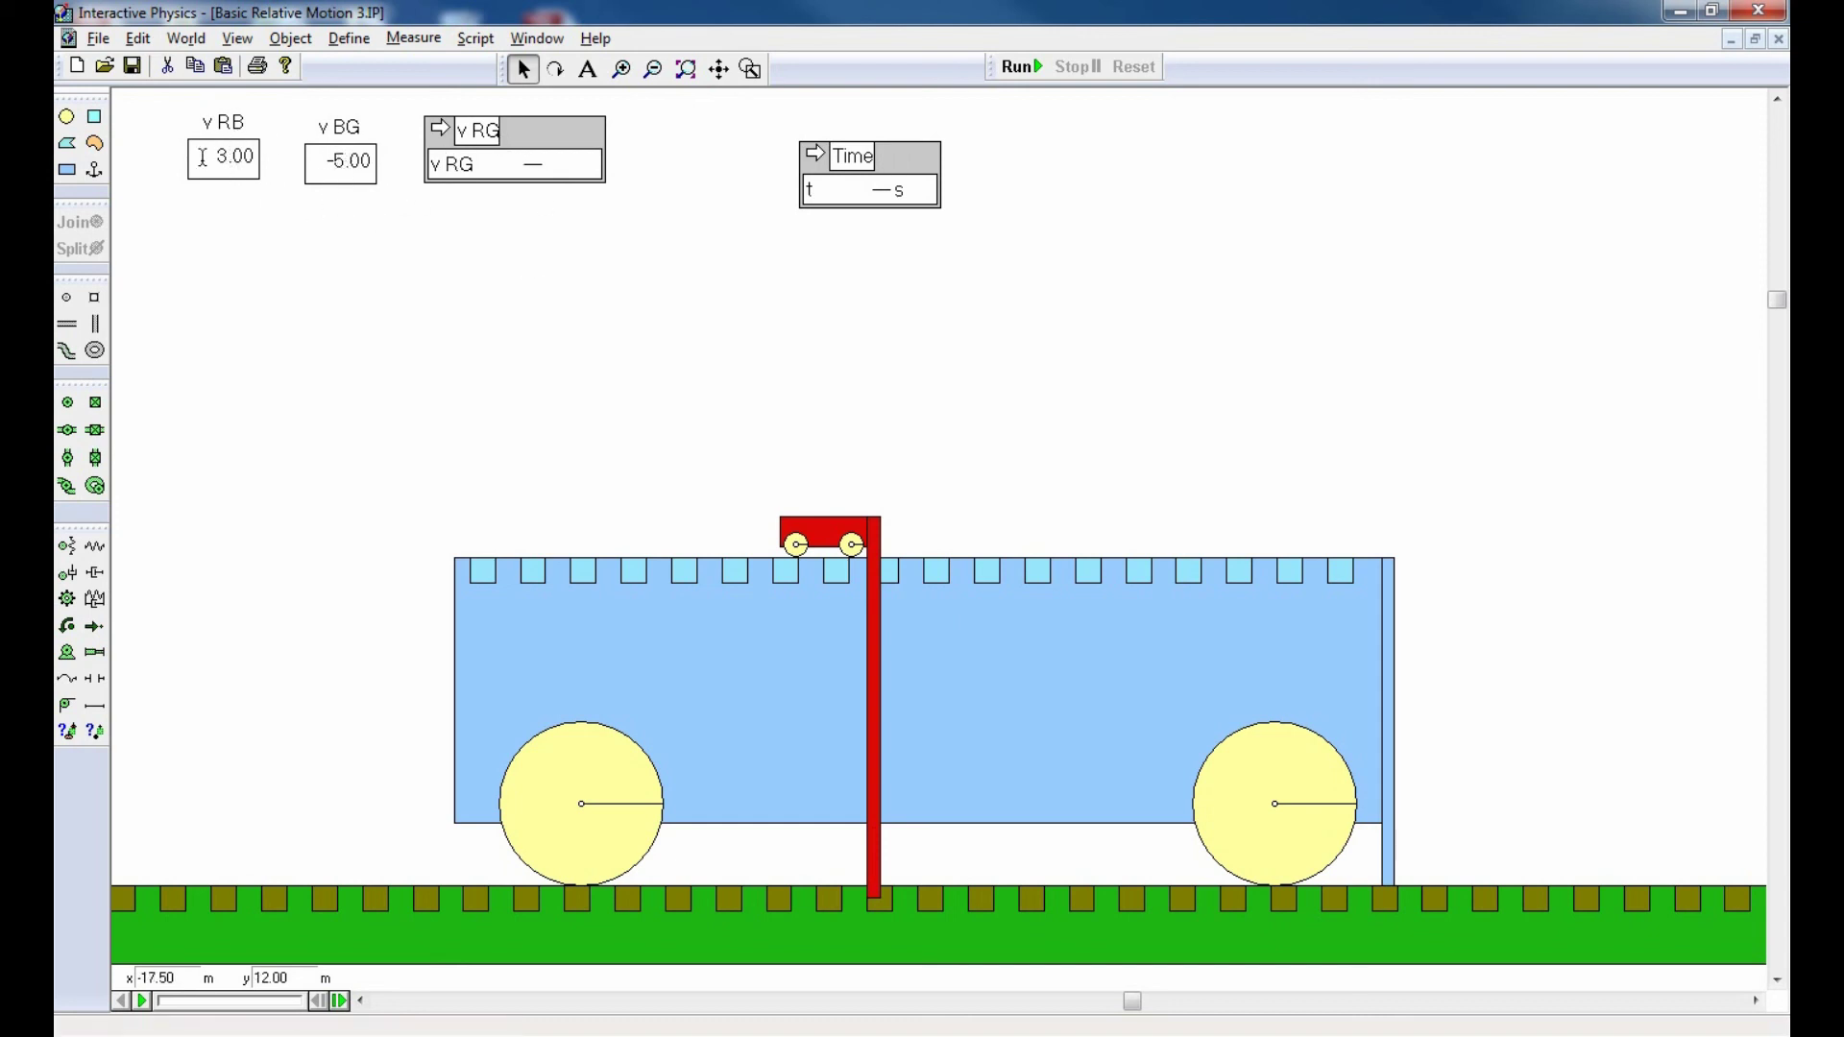
- Run, reset and rerun the simulation, with vRG reading -2.00
click(1020, 69)
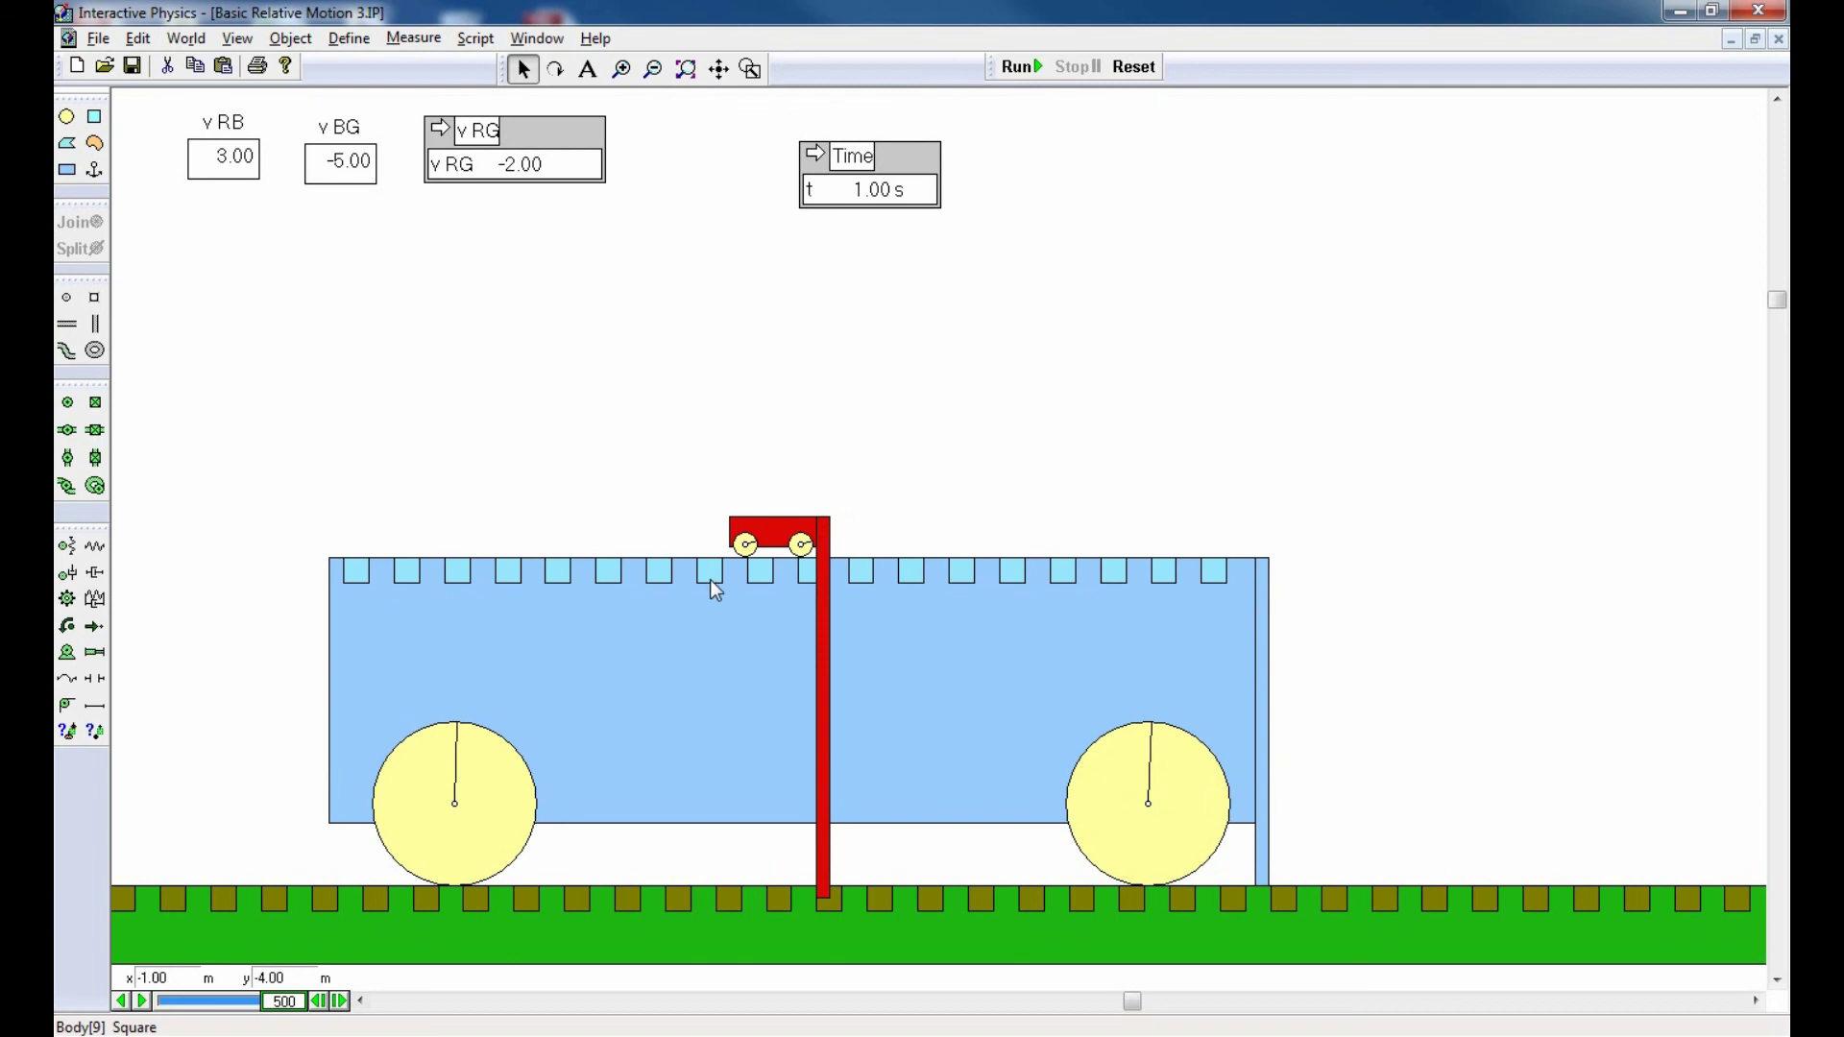
click(1135, 67)
click(1020, 68)
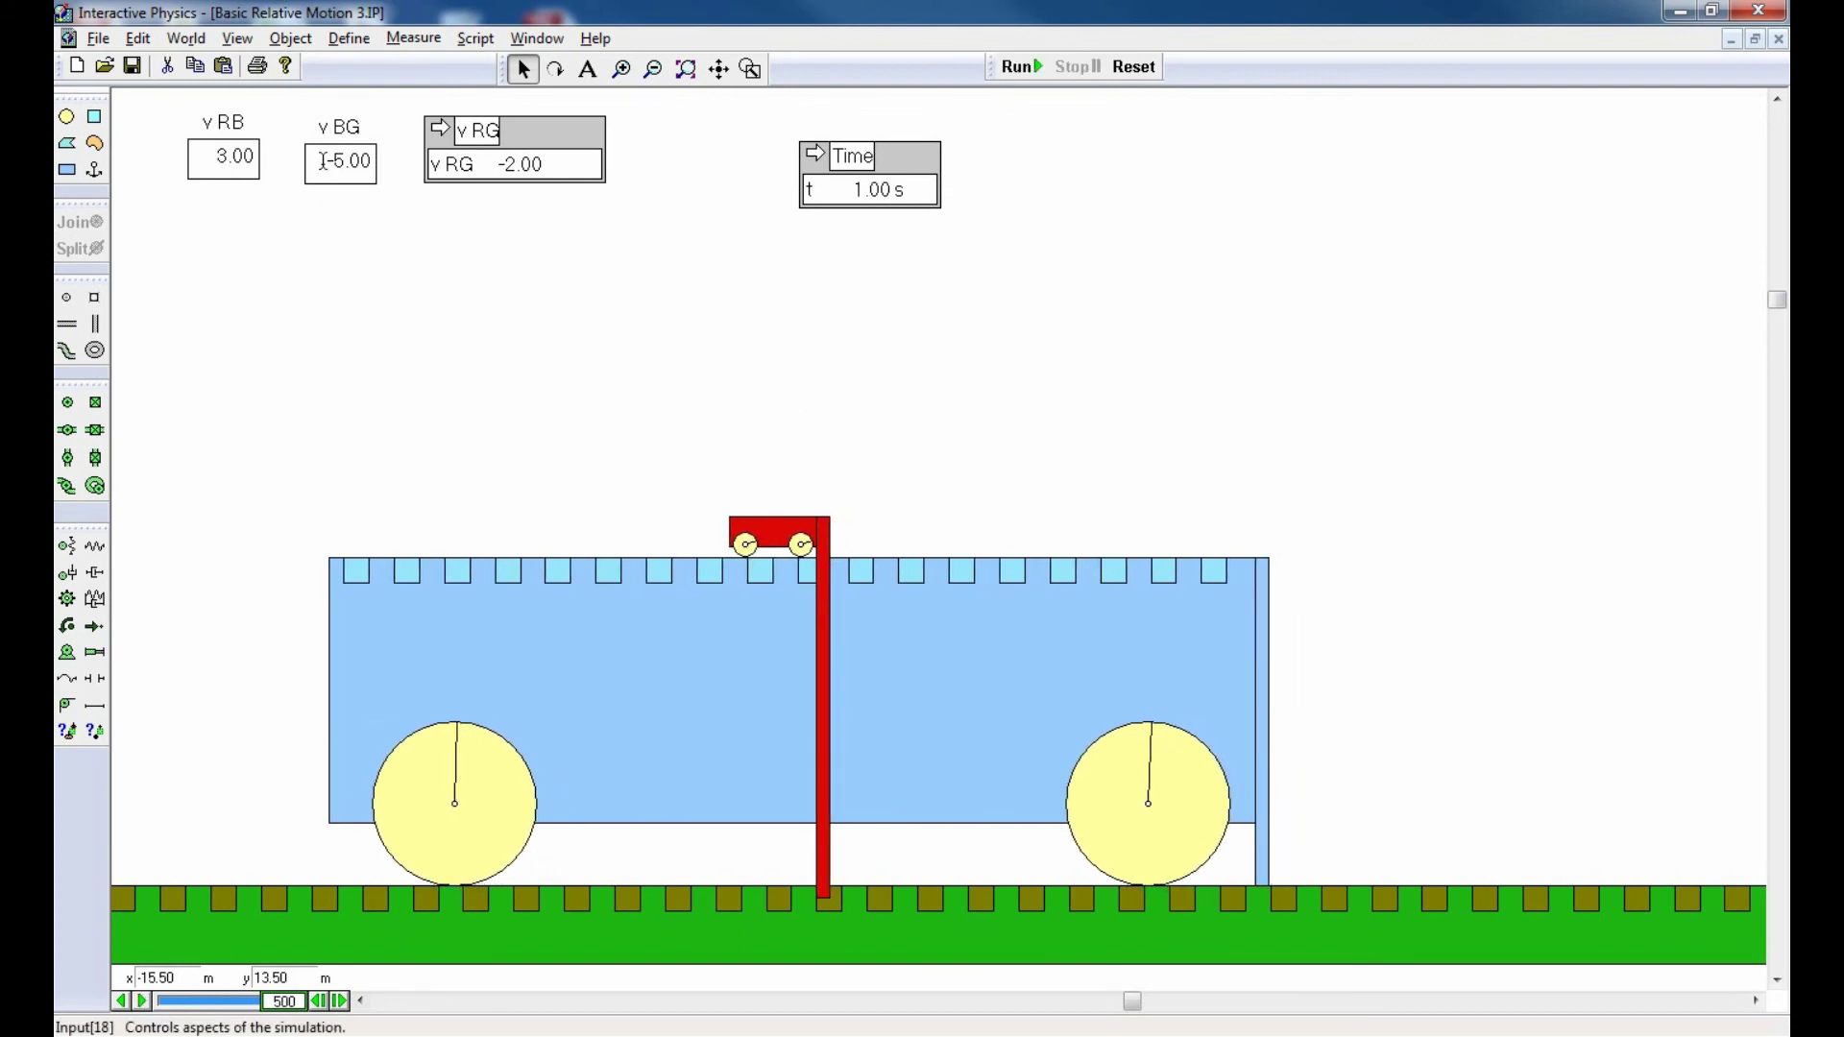
- Reset, enter -5.00 for vRB, and run the simulation so vRG reads -10.00
click(1134, 67)
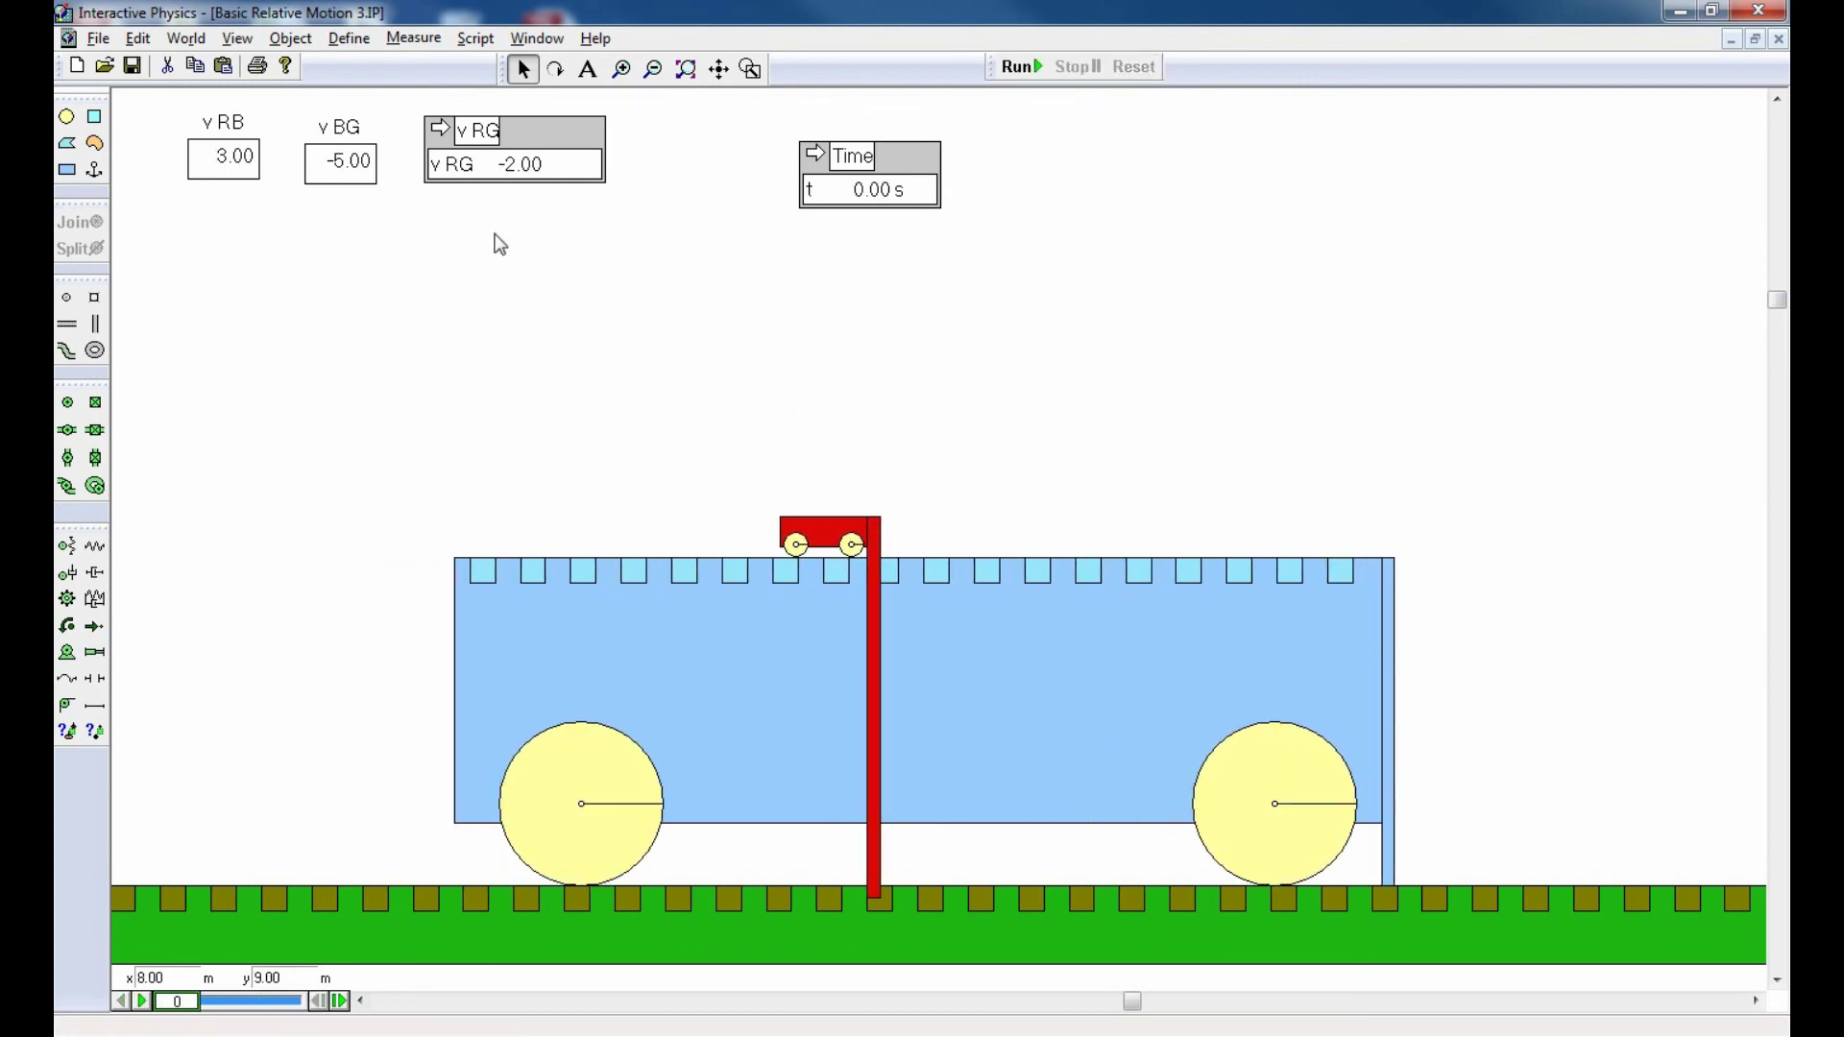
double_click(243, 160)
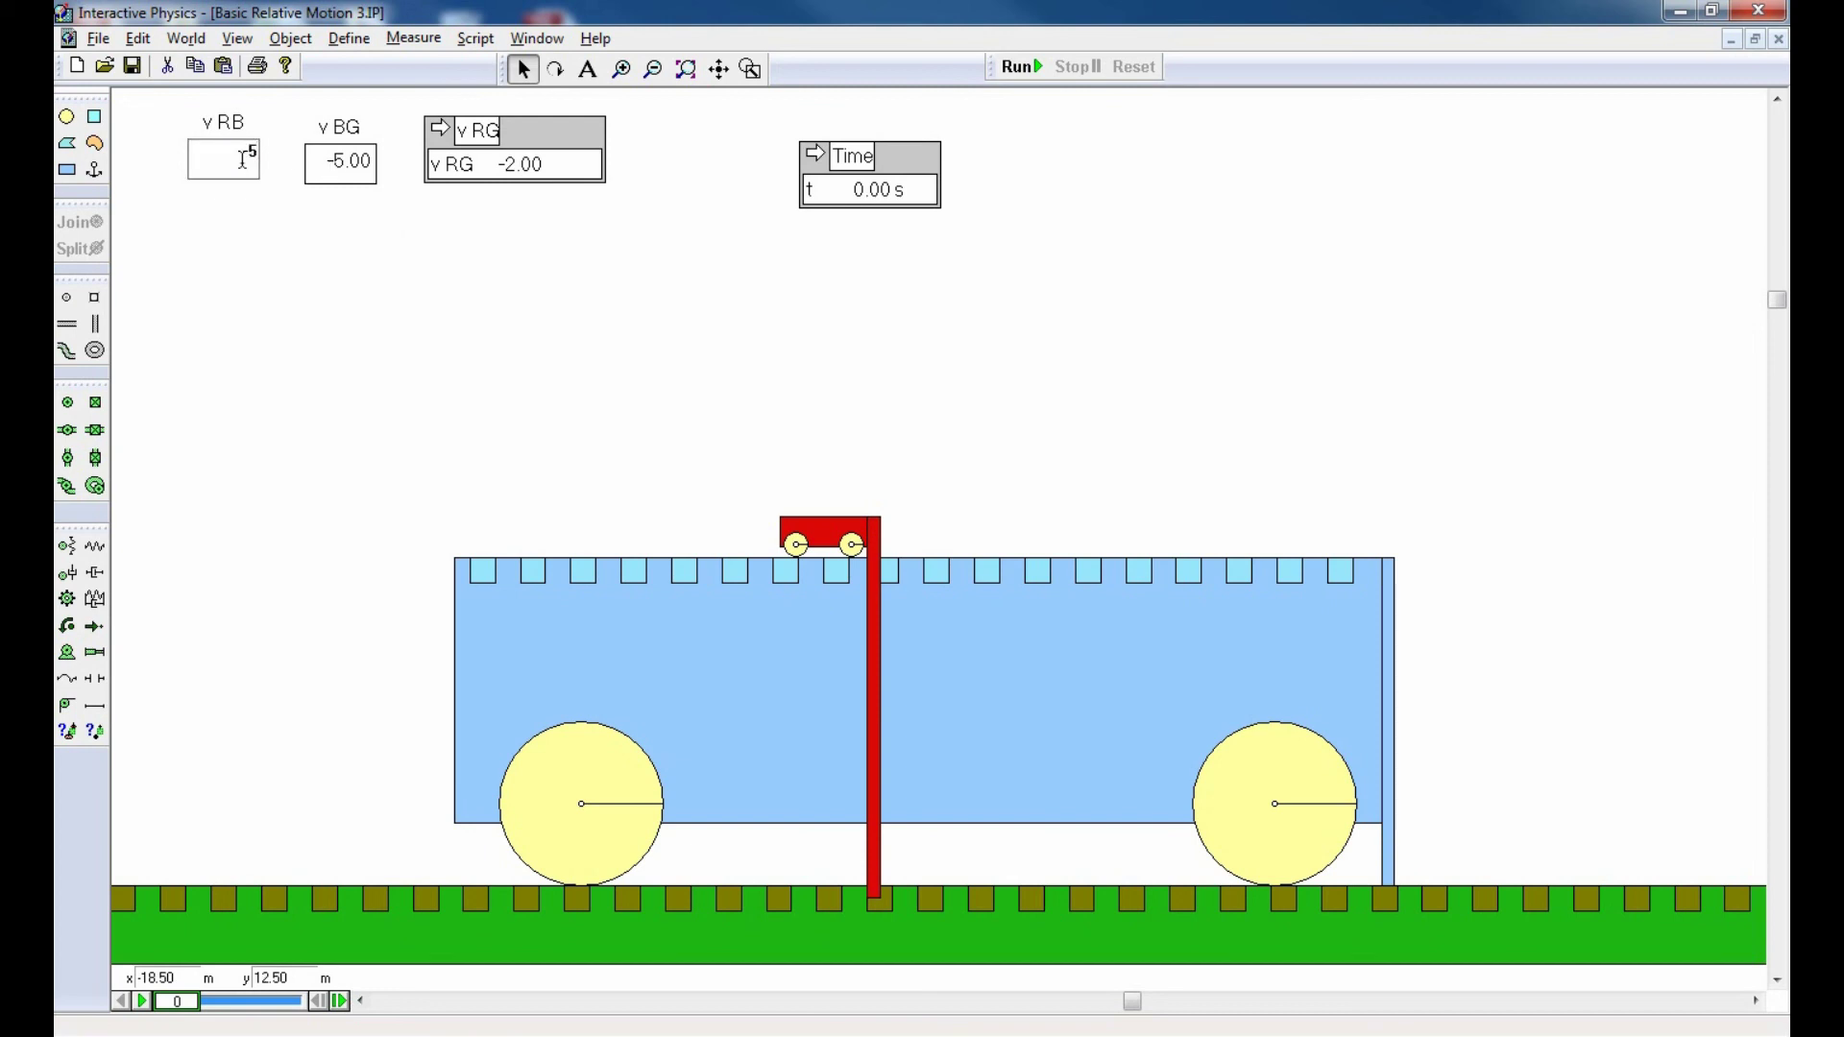
key(Return)
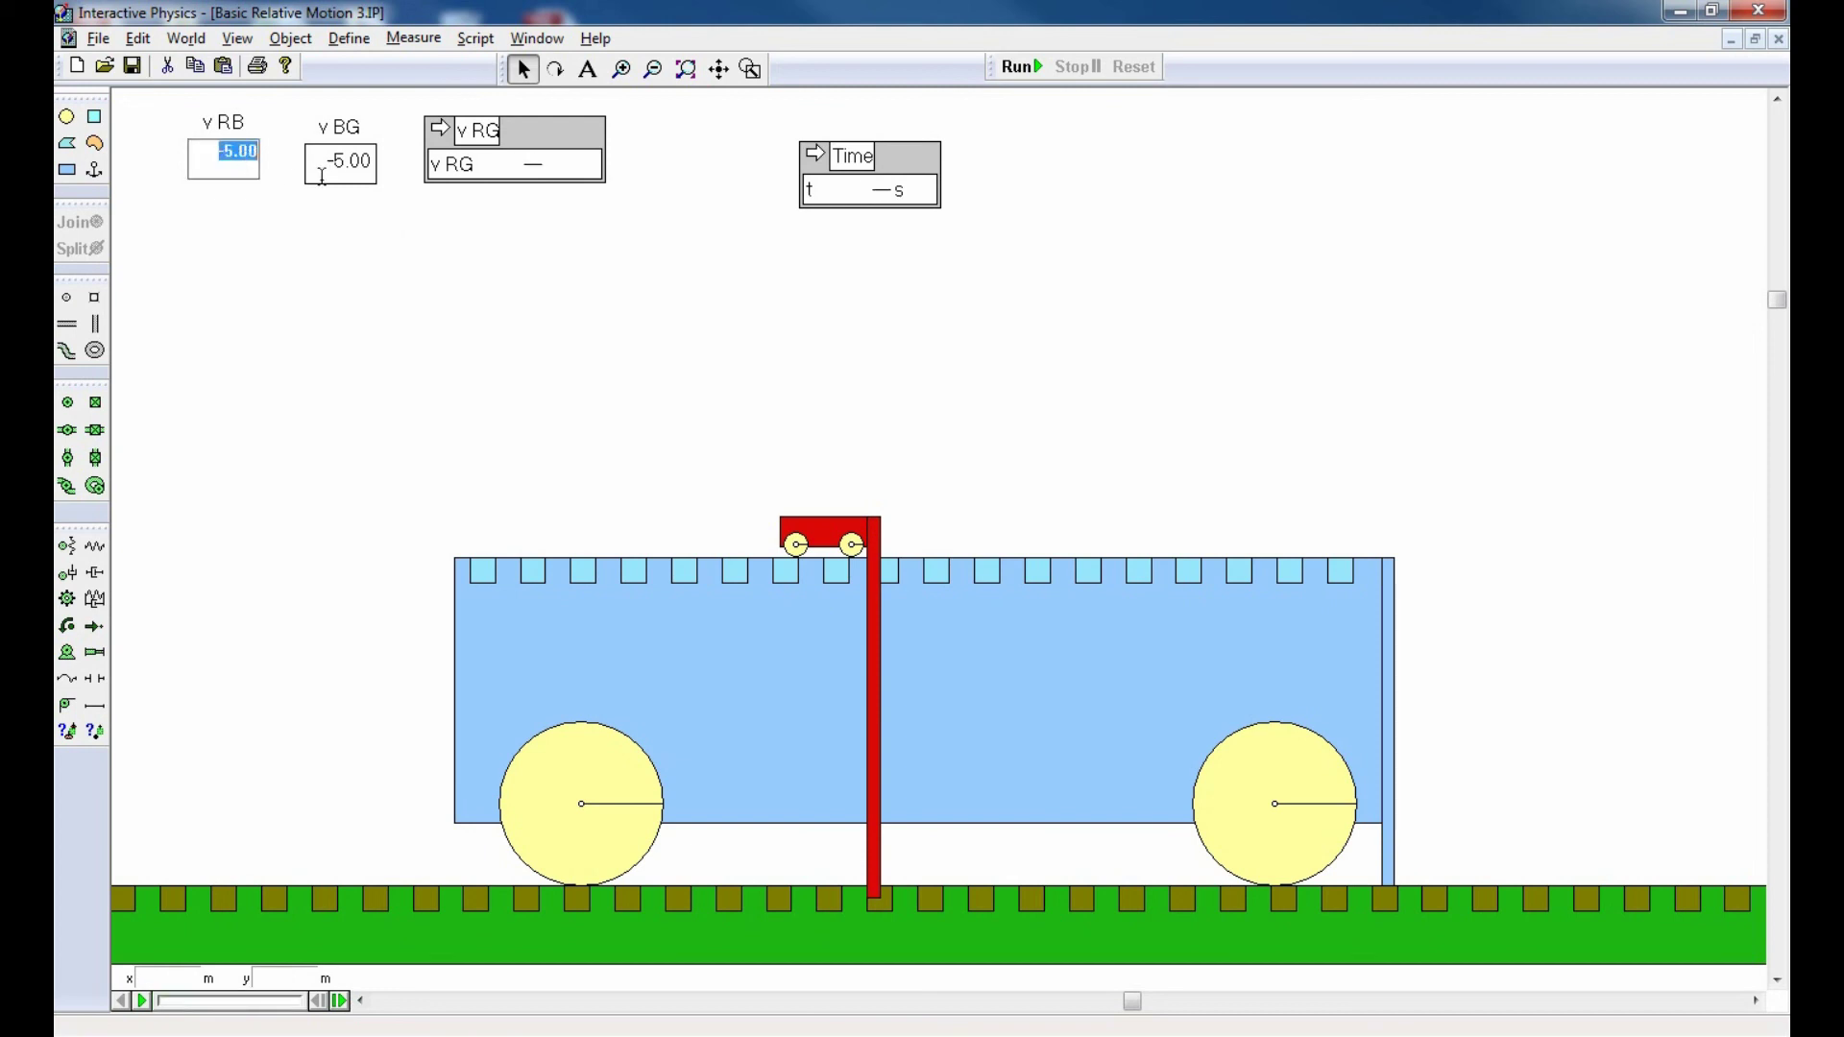
click(1021, 66)
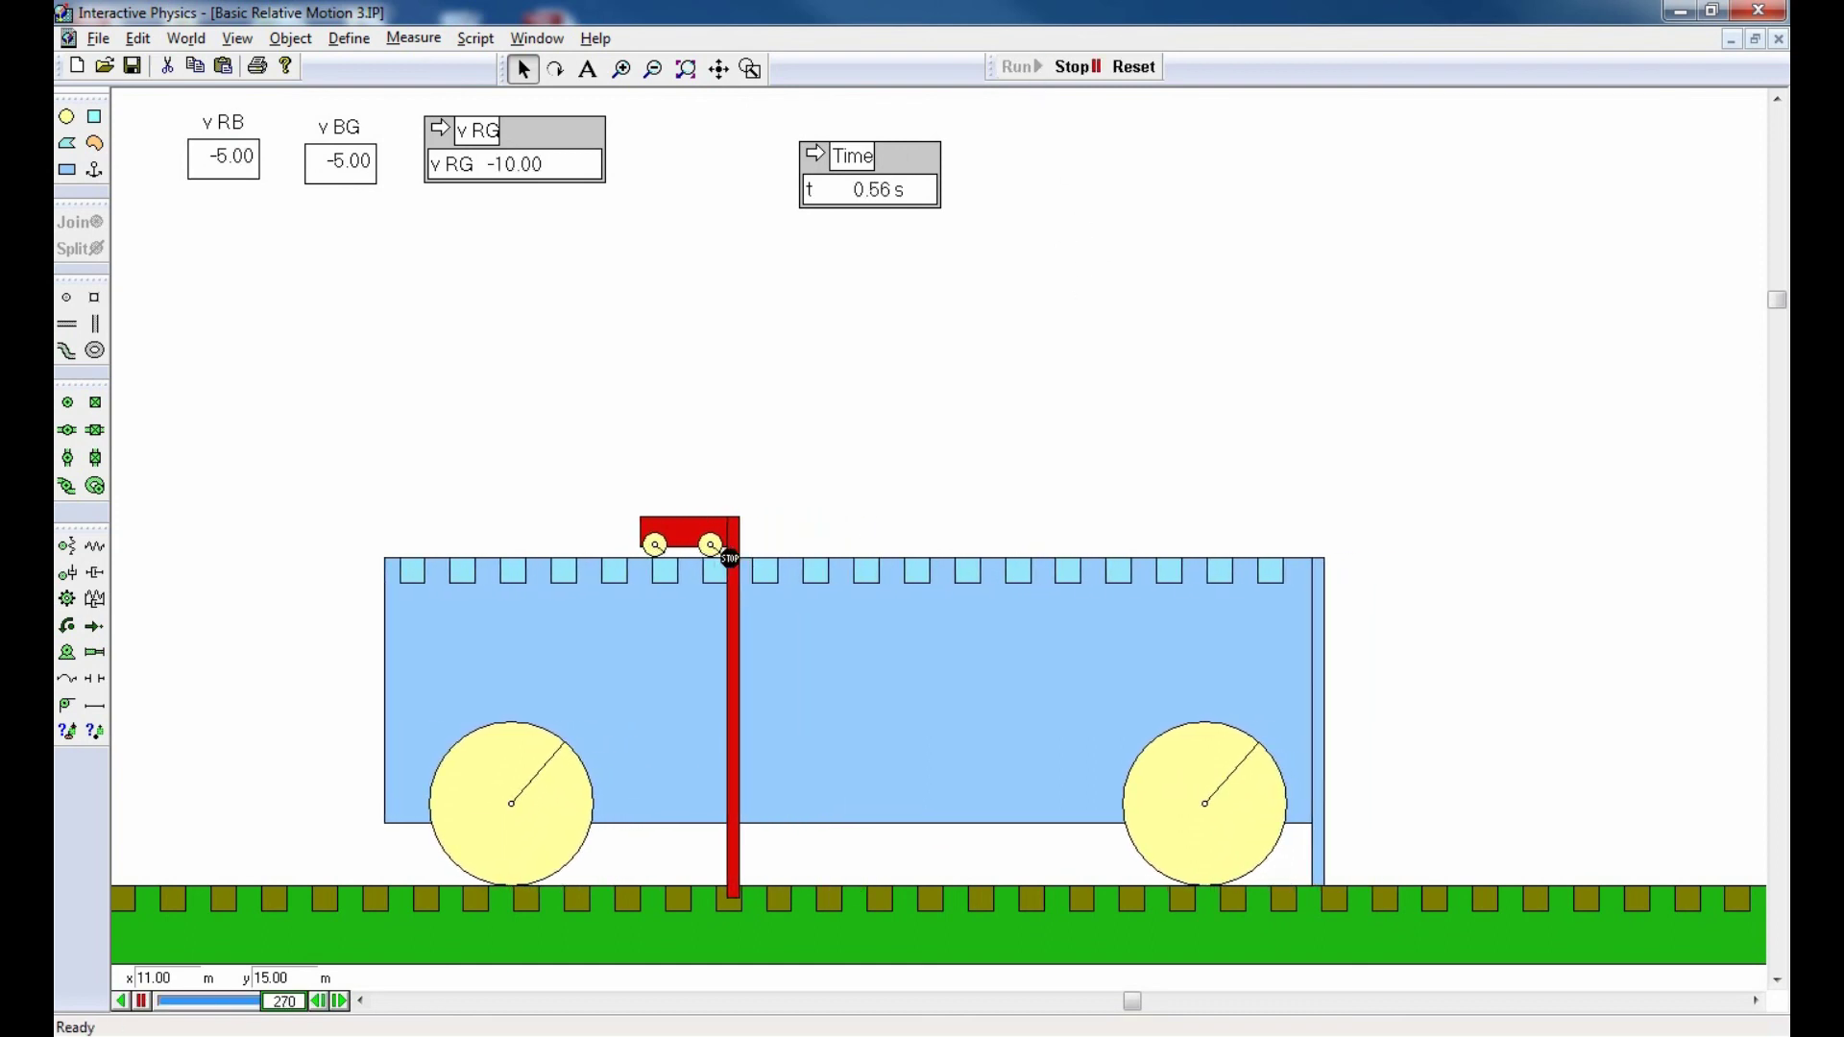